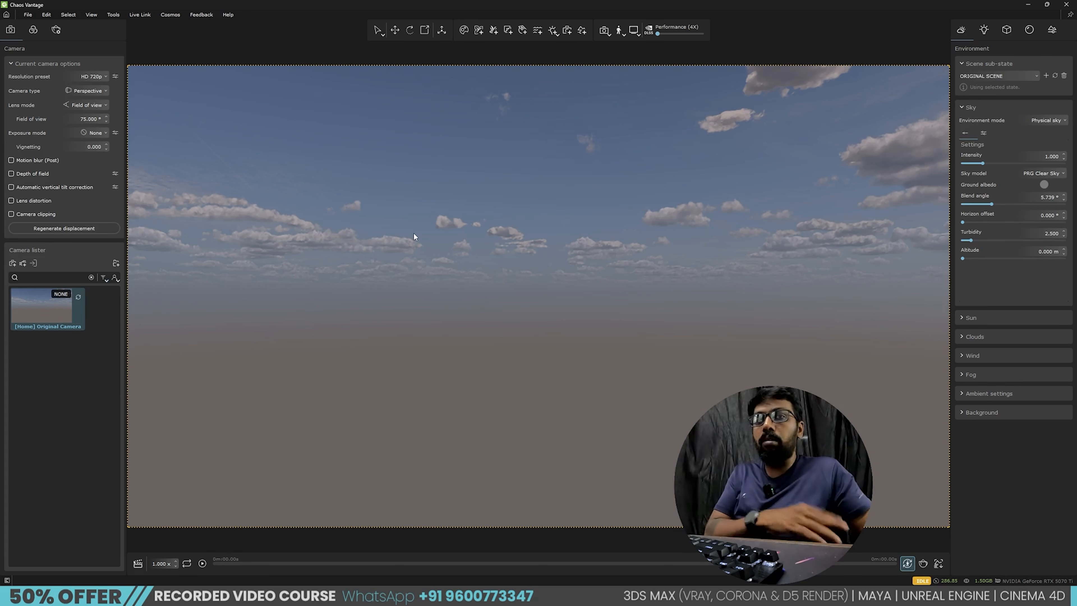
Review the live link options and the lights, objects, materials and scene state settings, and open the animation editor.
click(9, 63)
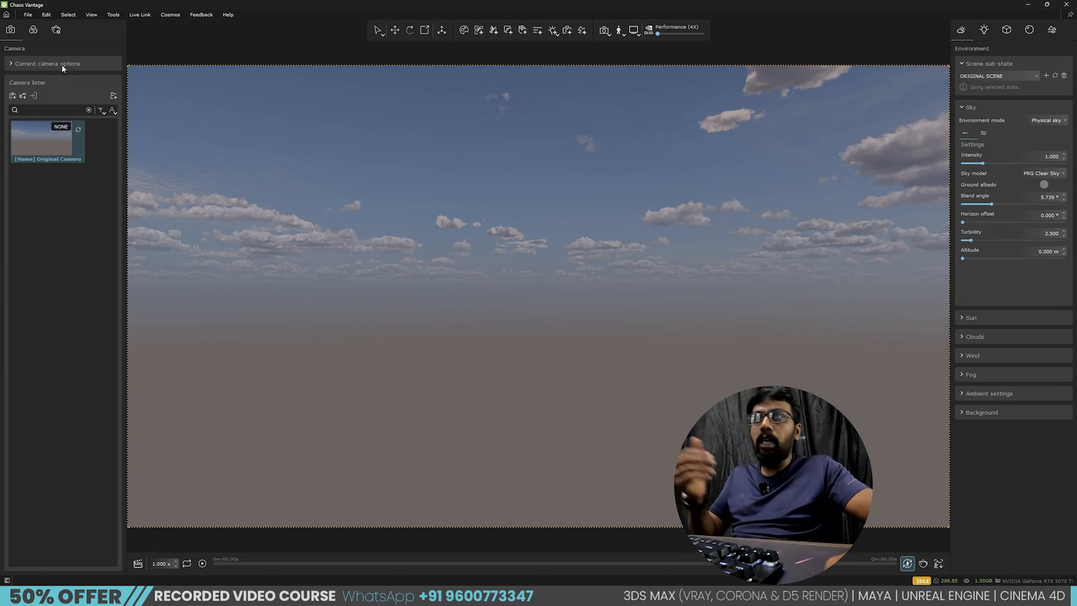
click(140, 15)
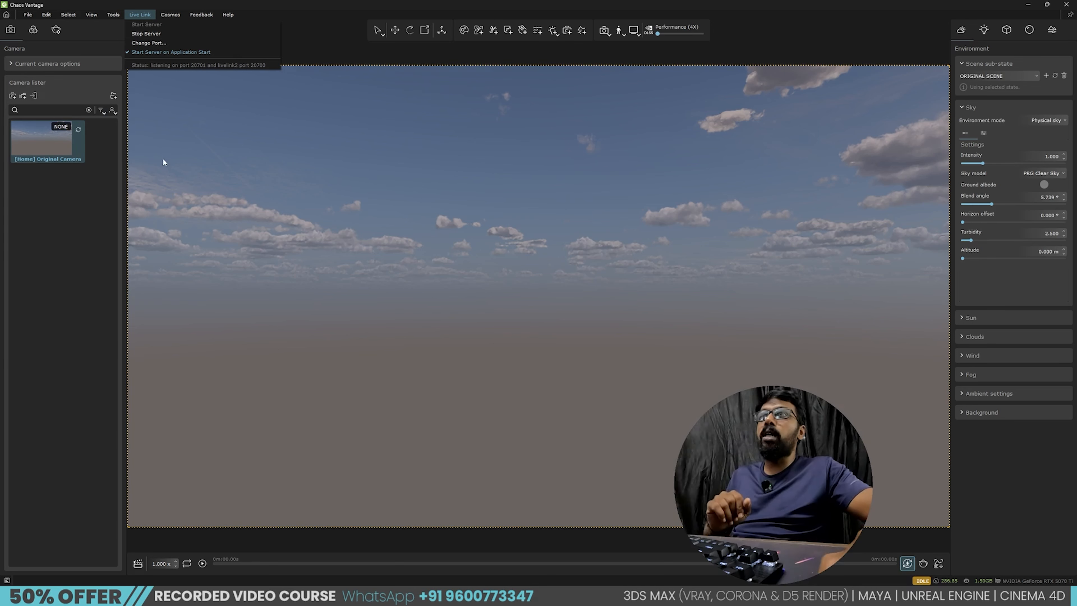
click(60, 149)
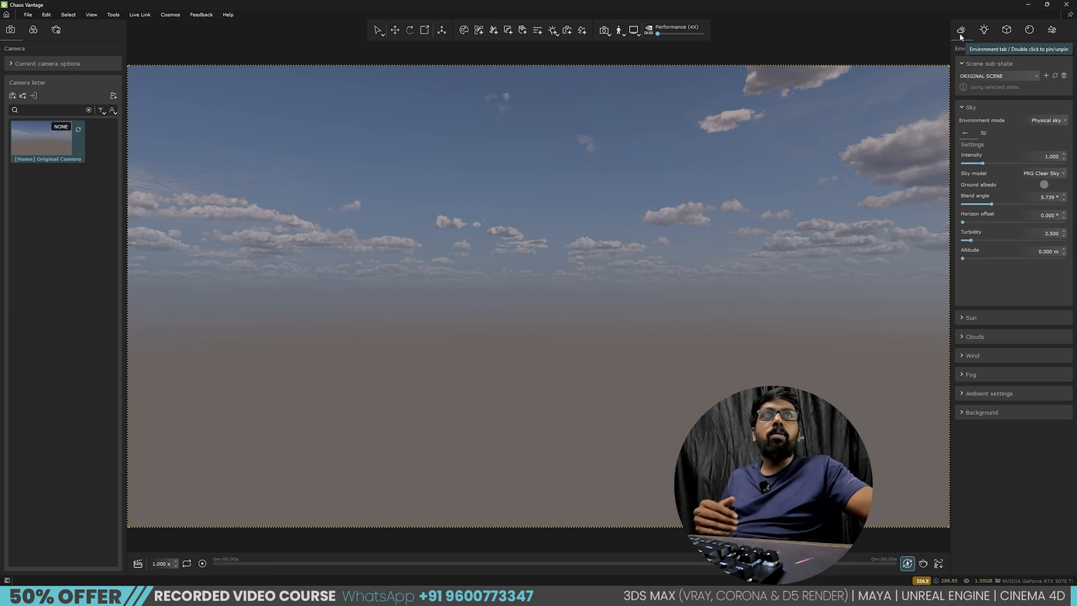
click(984, 30)
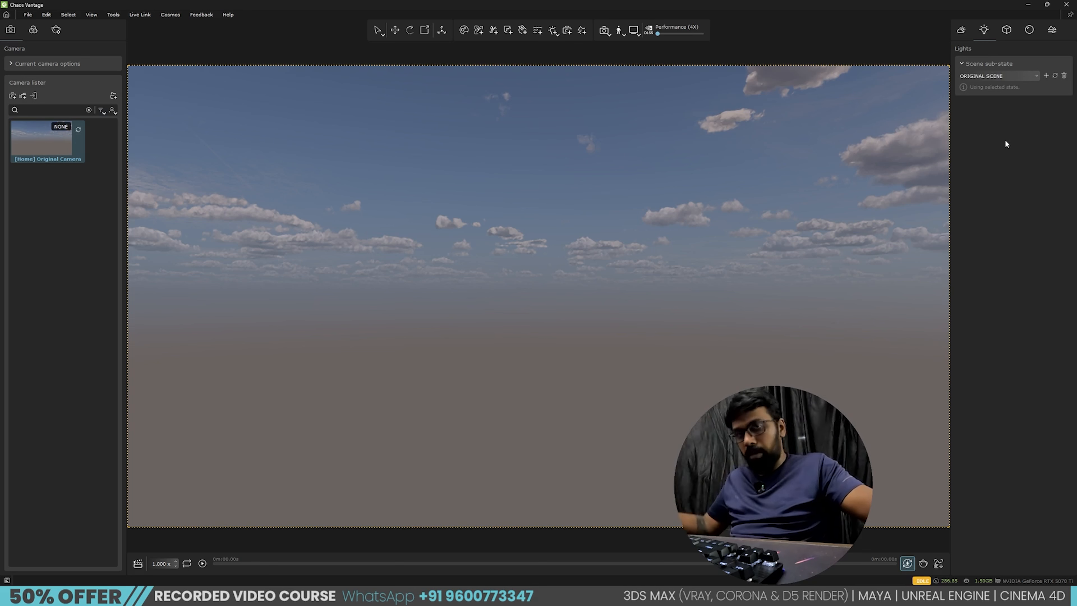
click(1011, 34)
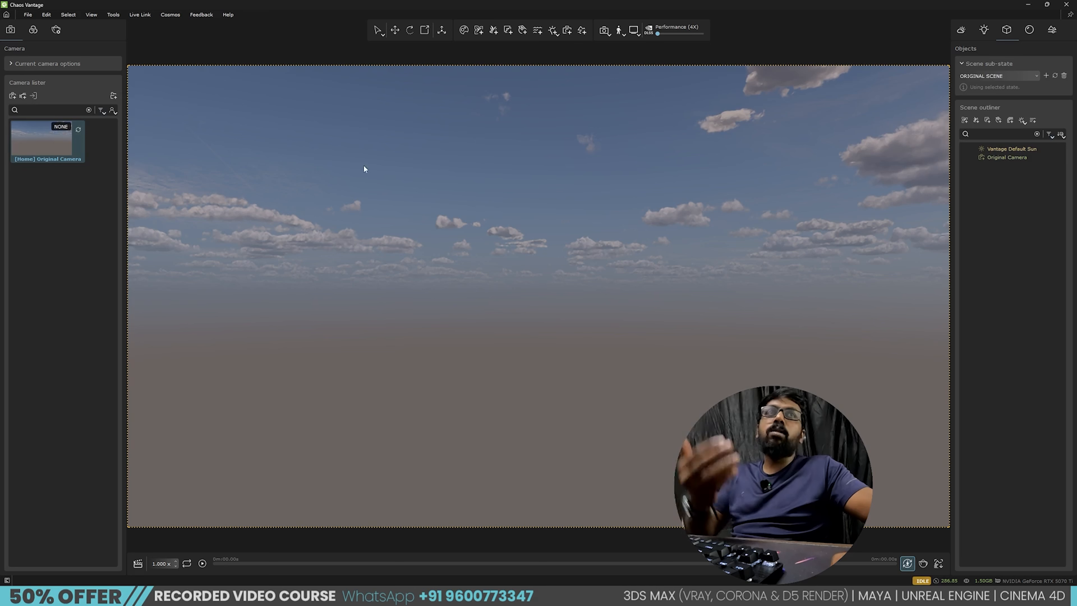
click(998, 158)
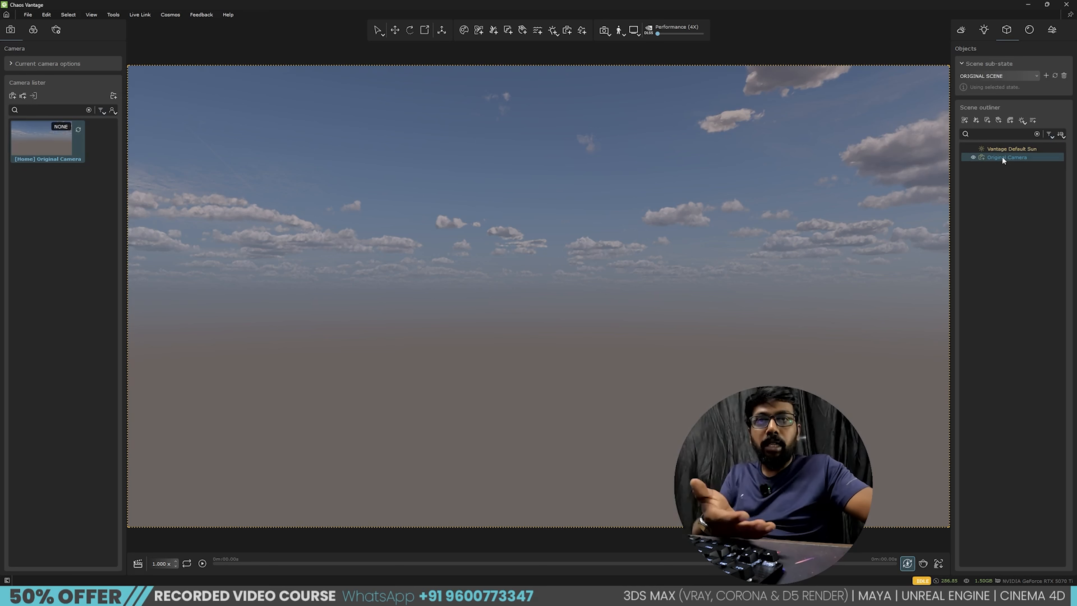
click(1029, 33)
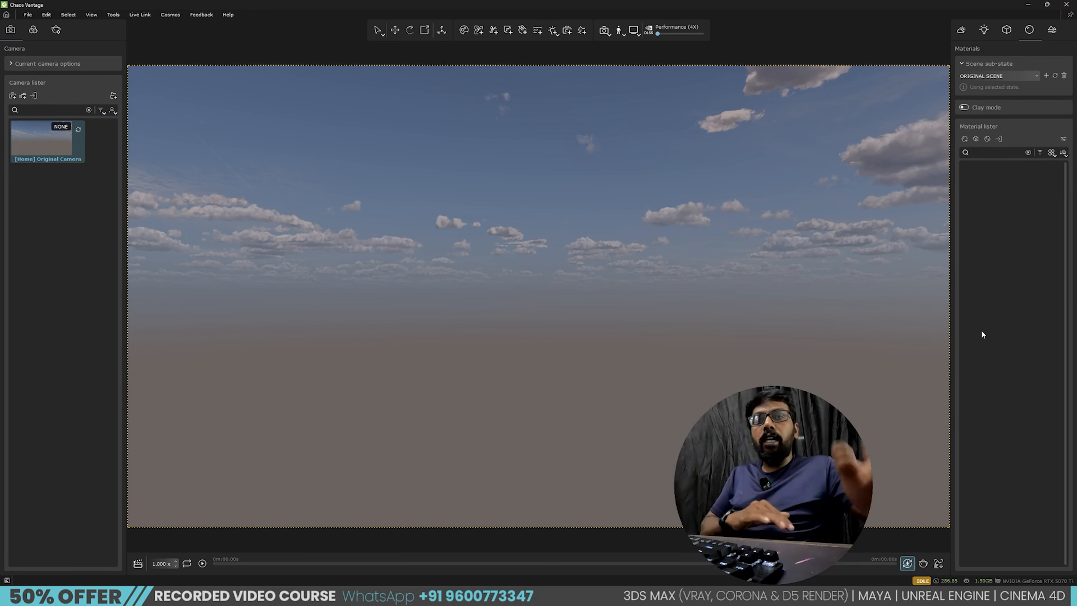
click(1051, 30)
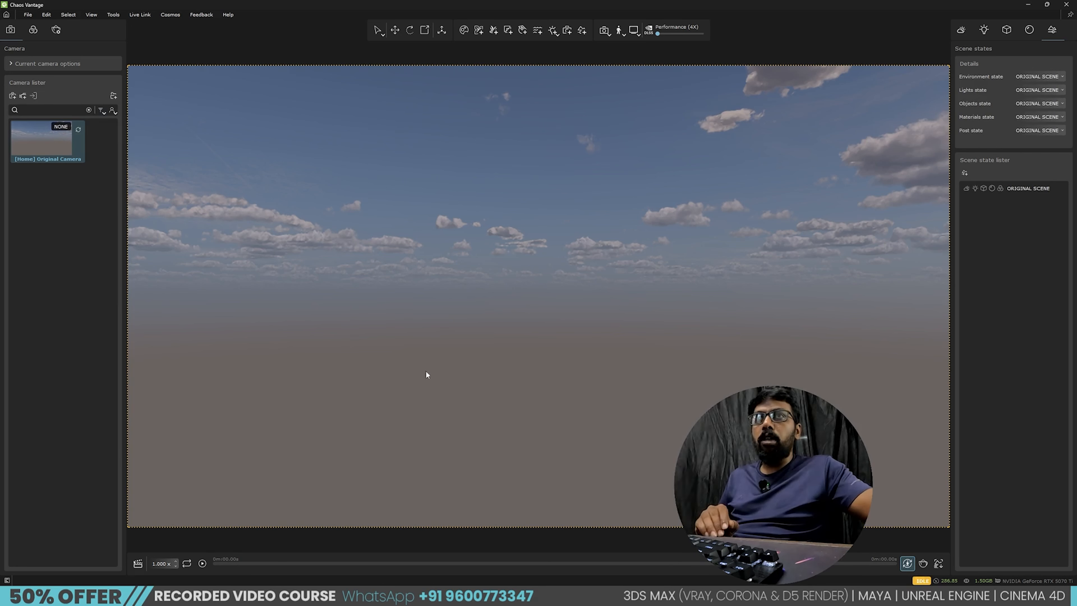
click(137, 562)
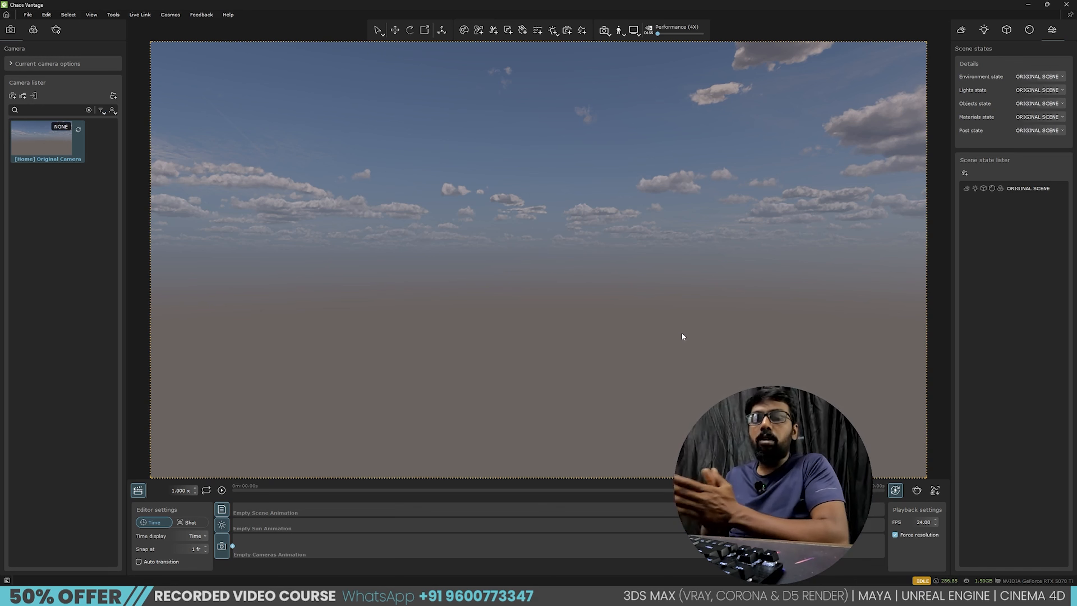
drag(572, 324, 530, 289)
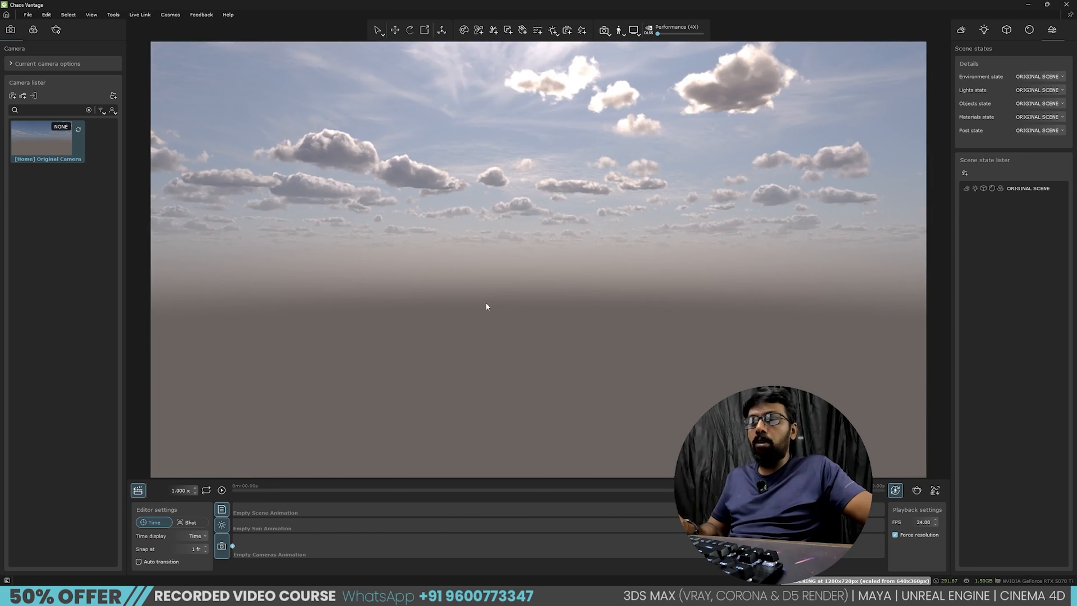
right_drag(493, 245, 493, 381)
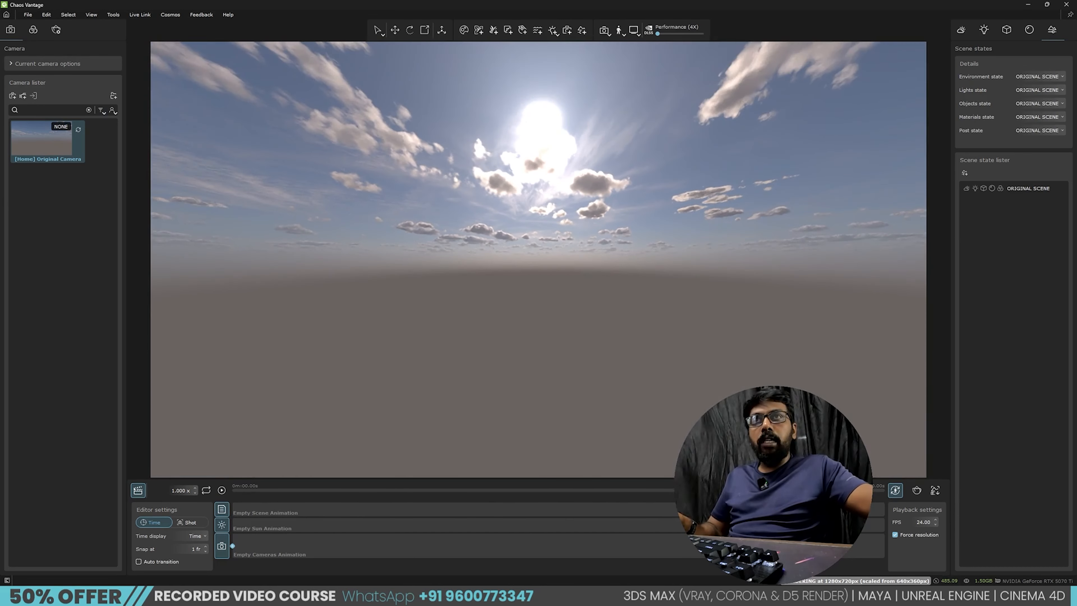
right_drag(512, 287, 513, 244)
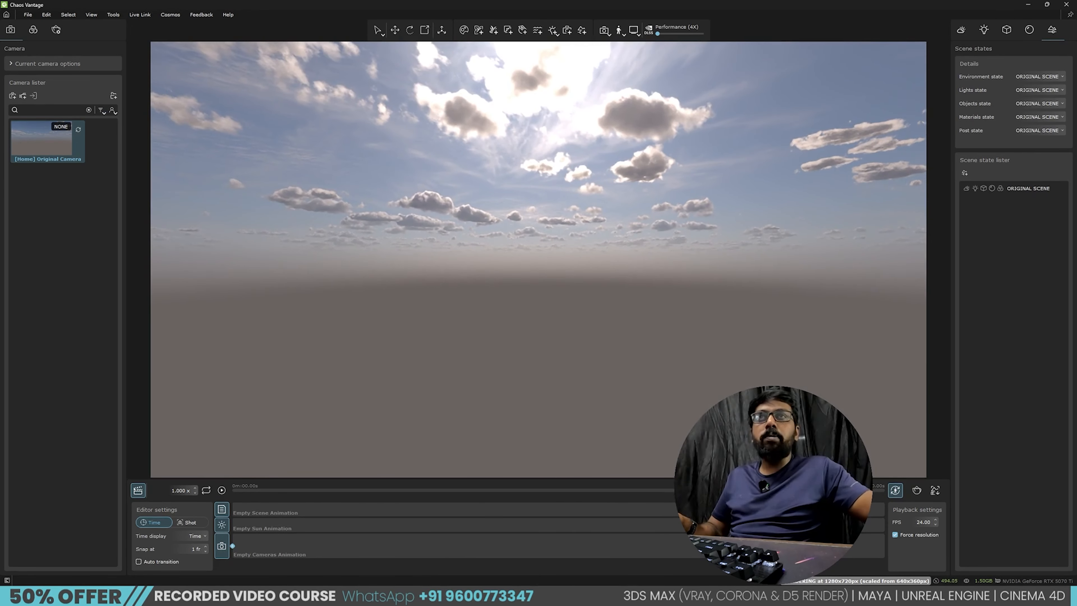
right_drag(496, 288, 530, 297)
middle_drag(530, 297, 368, 256)
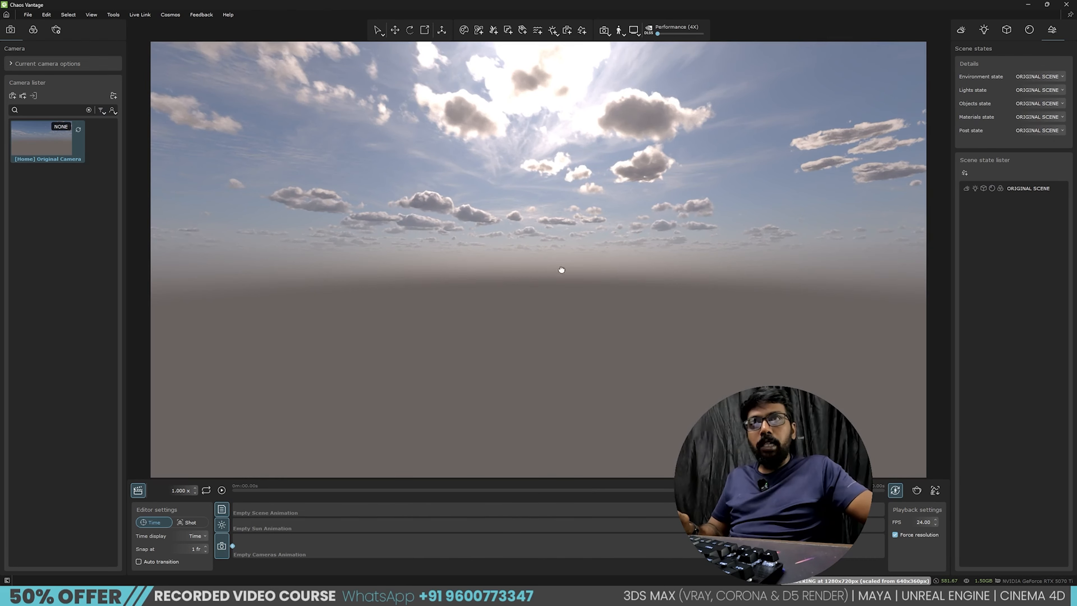
Switch to 3ds Max and try to start a live link to Chaos Vantage, declining the change to V-Ray GPU.
key(alt+Tab)
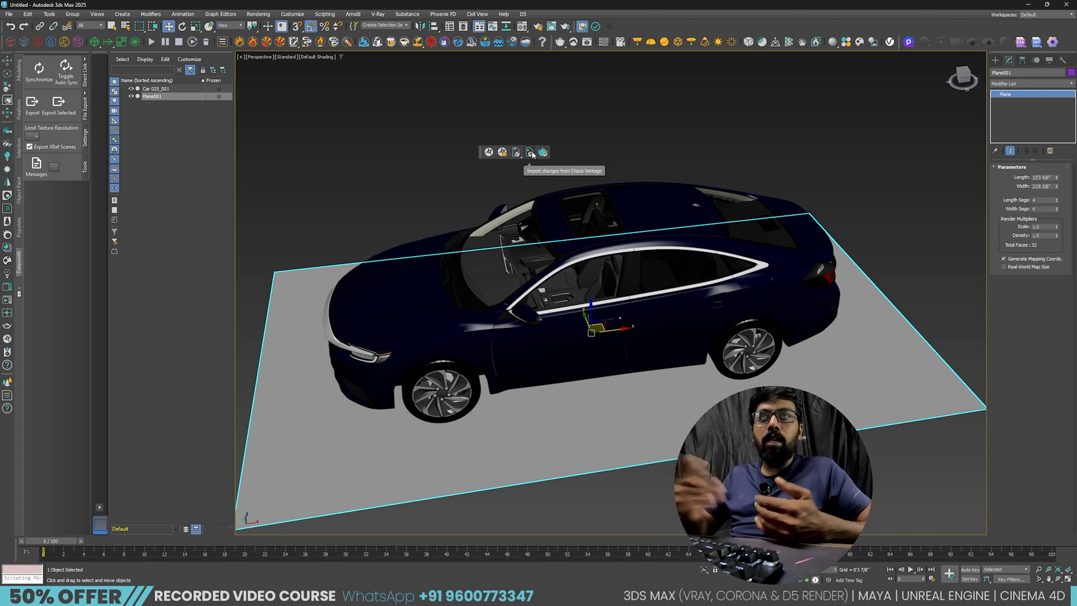
click(488, 156)
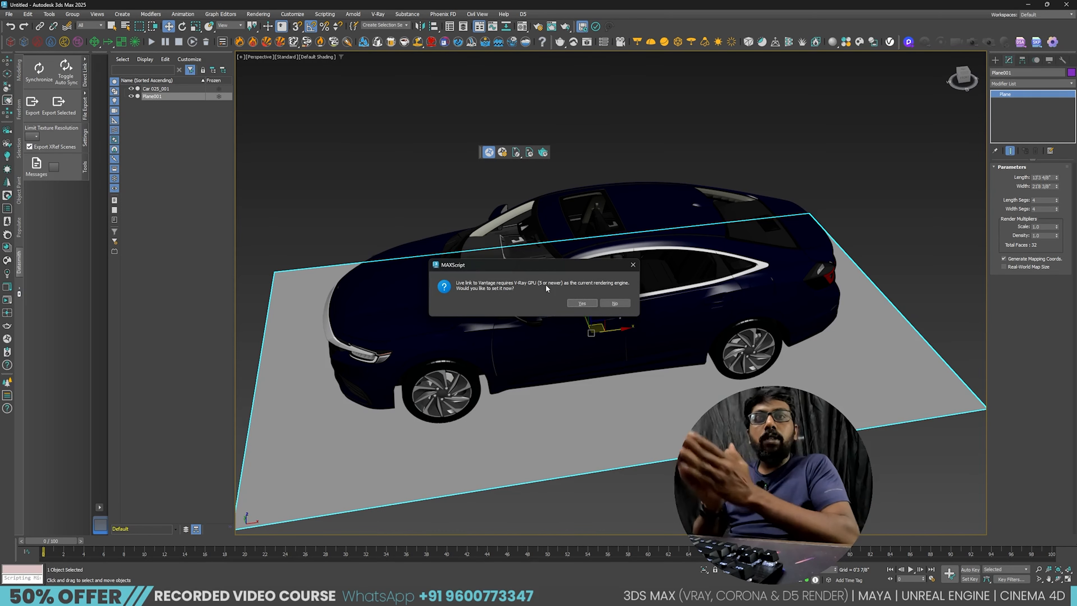
click(610, 303)
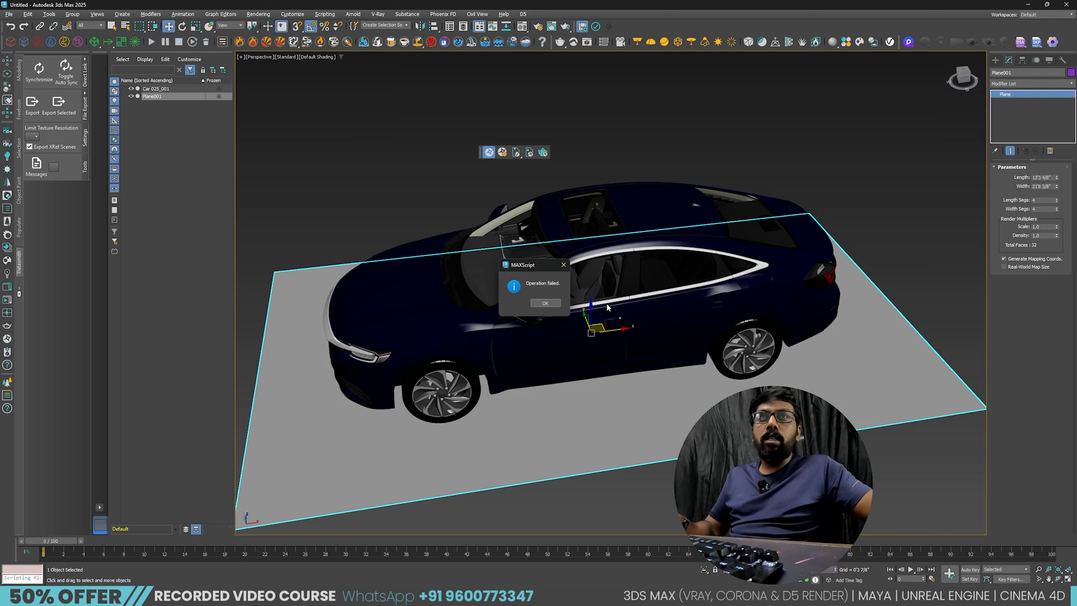
click(563, 265)
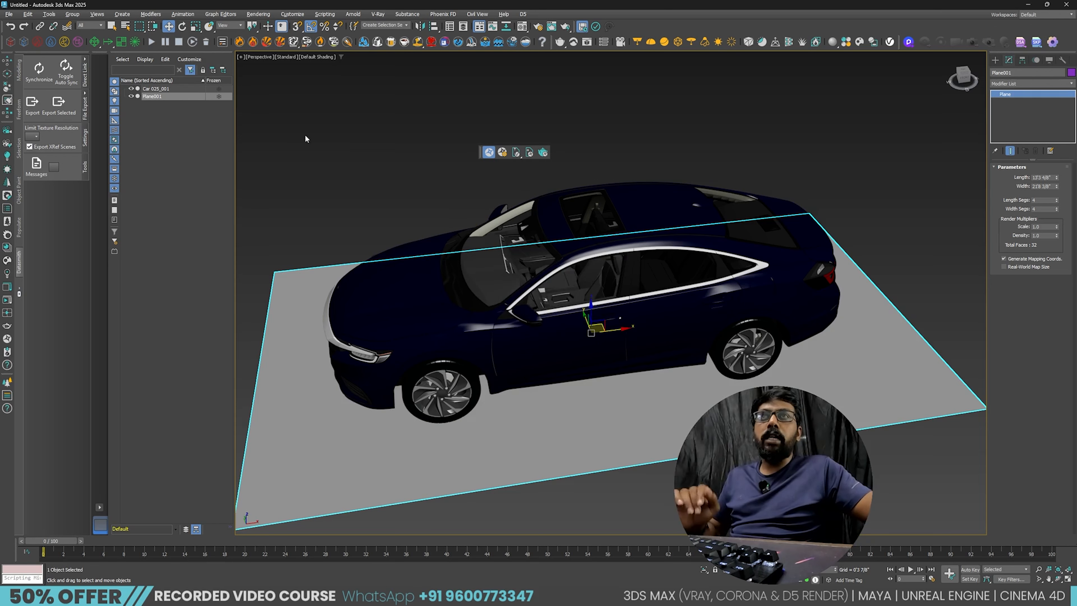
Set the renderer to V-Ray GPU 7, and start and stop a trial live link to Chaos Vantage.
key(F10)
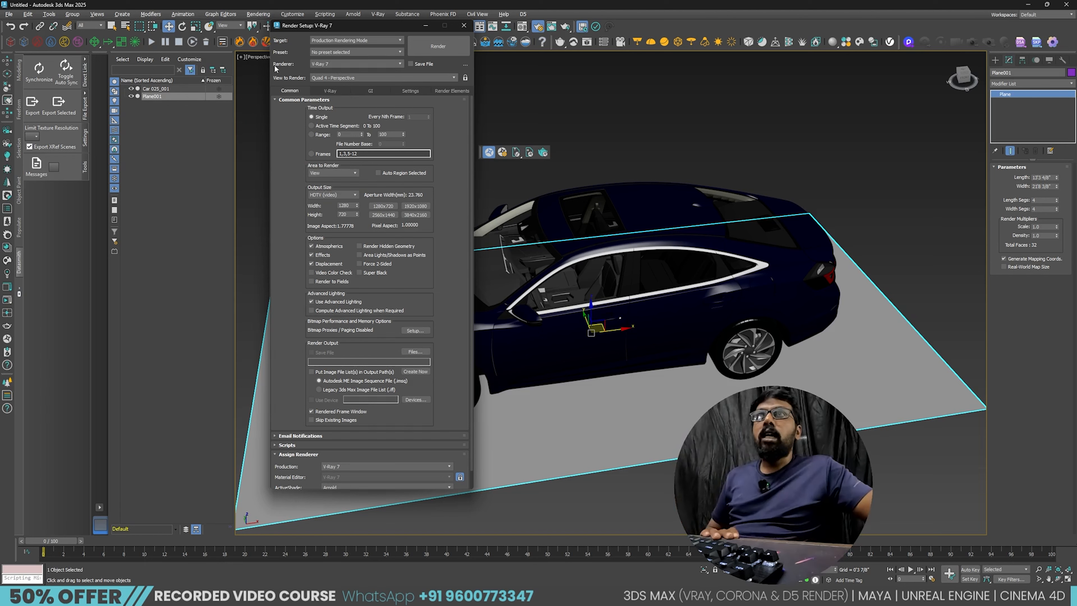
click(337, 66)
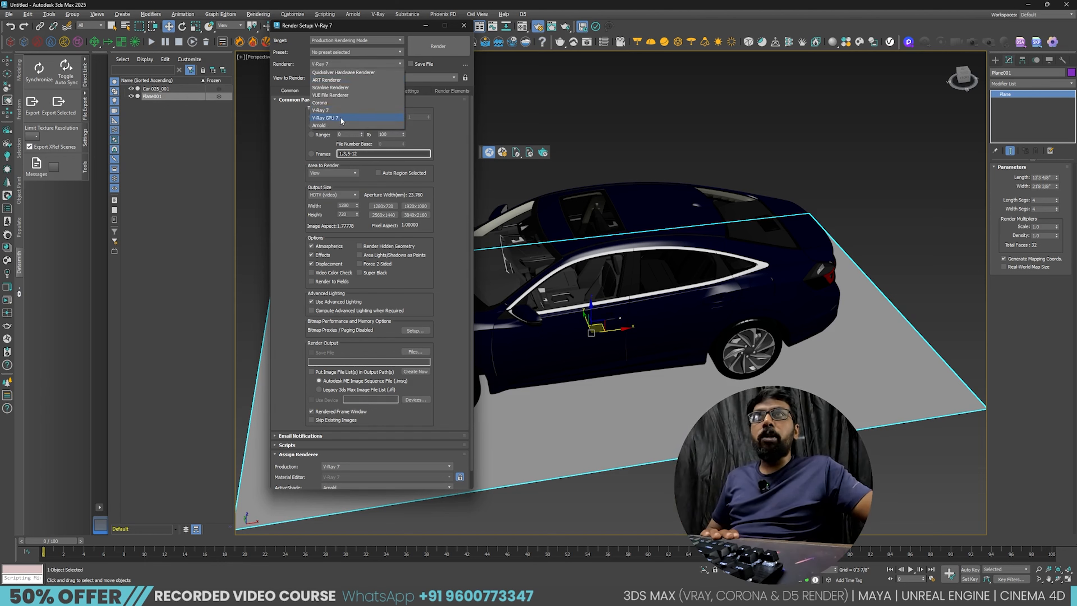
click(326, 117)
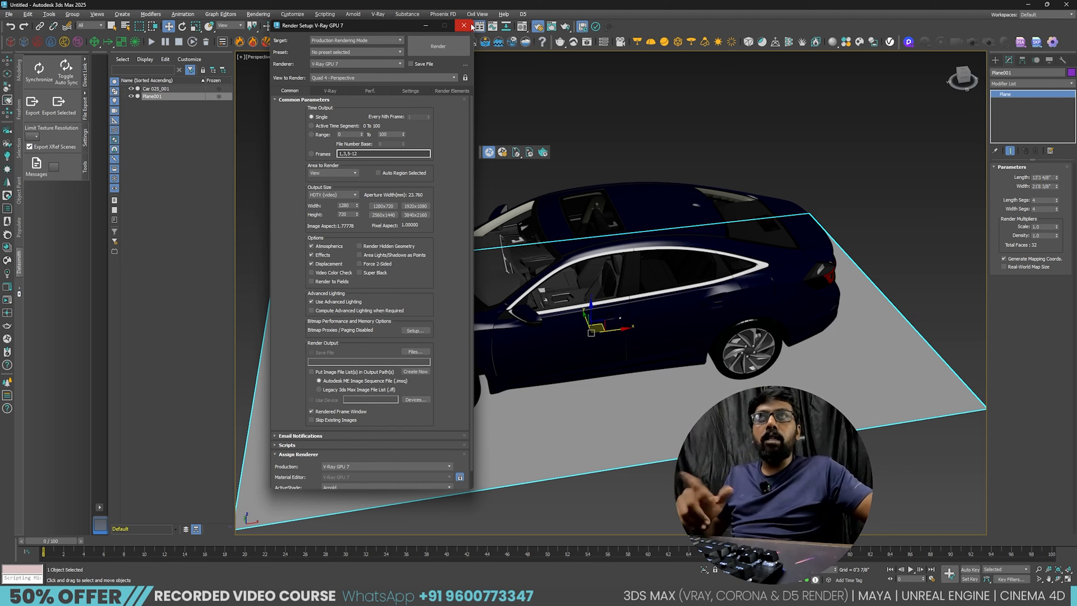
click(463, 25)
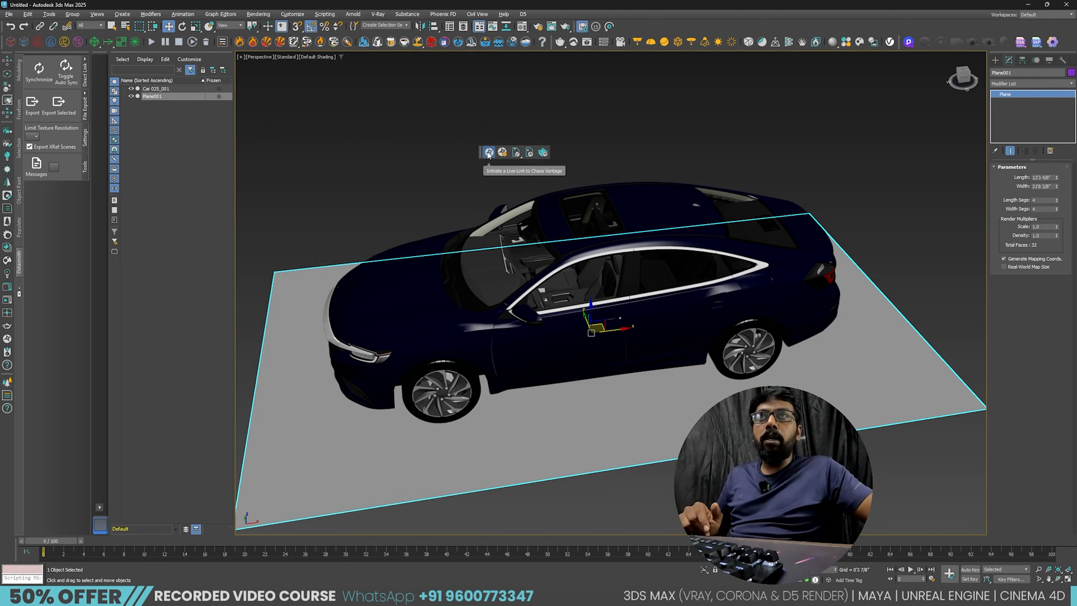
click(488, 152)
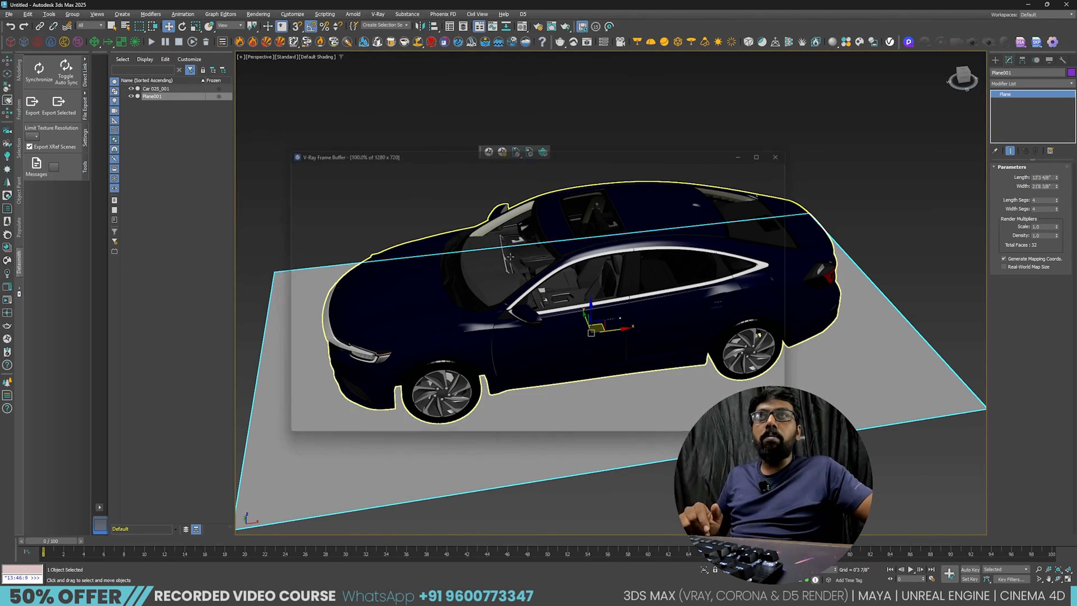
click(489, 154)
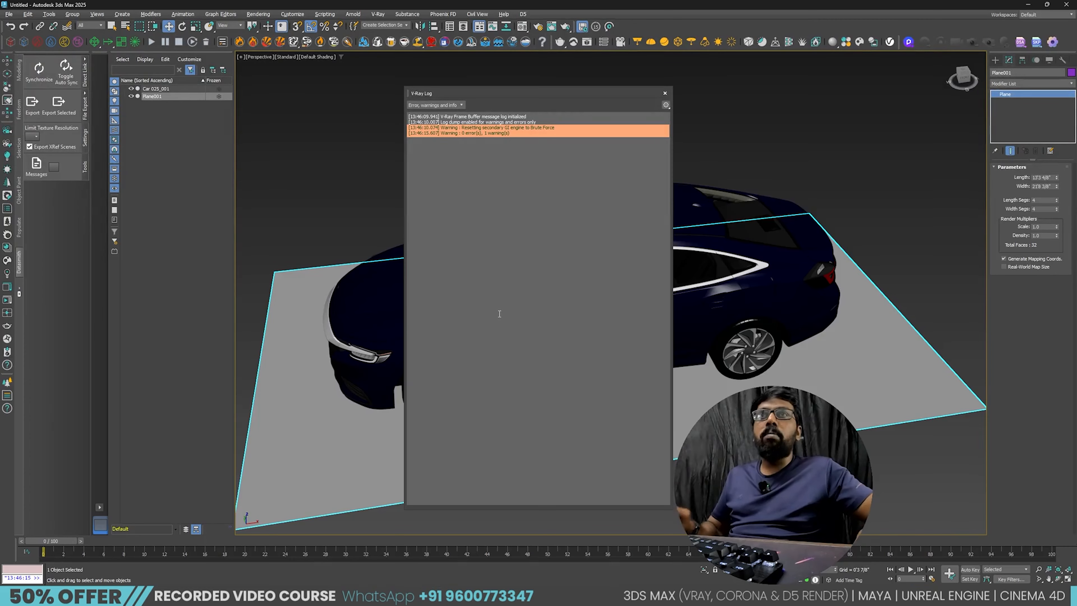
Place a V-Ray dome light on the ground beside the car and start the live link to Chaos Vantage.
scroll(544, 288, down, 5)
alt+middle_drag(567, 310, 608, 342)
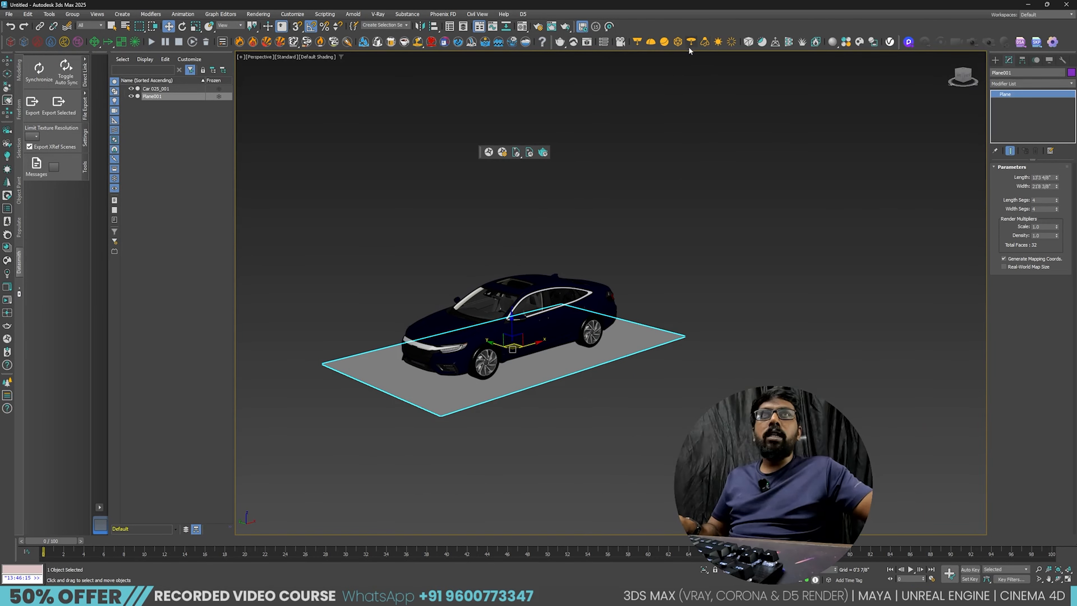
click(651, 42)
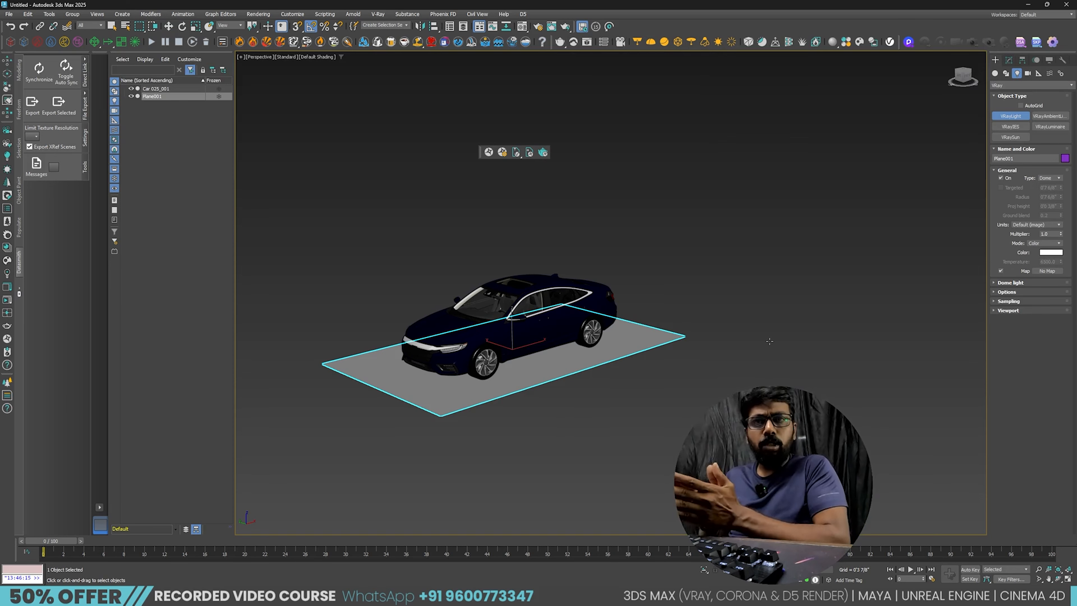
click(779, 362)
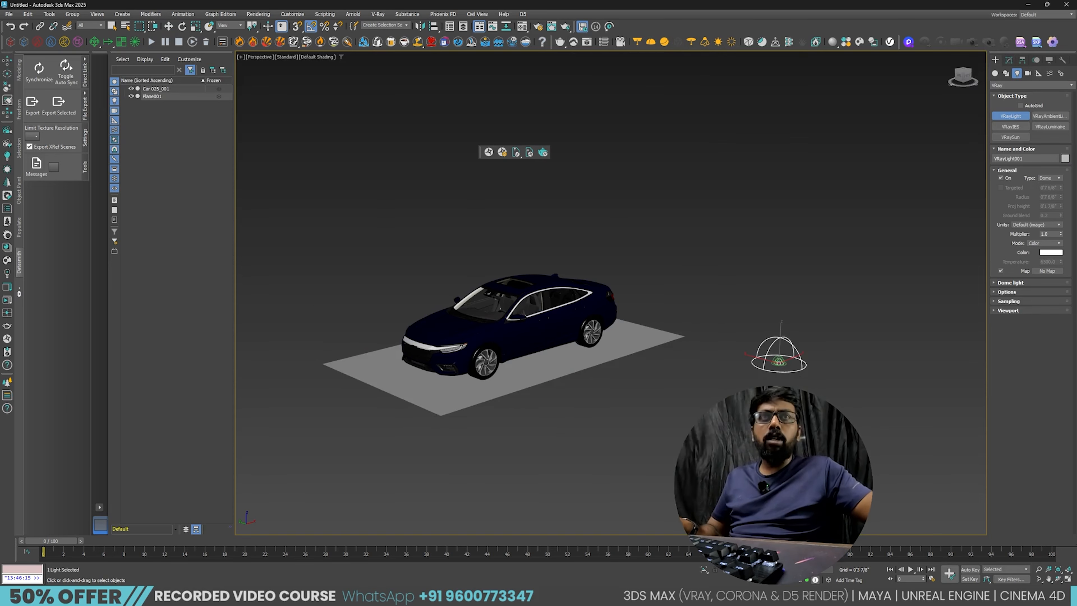
right_click(785, 363)
click(489, 153)
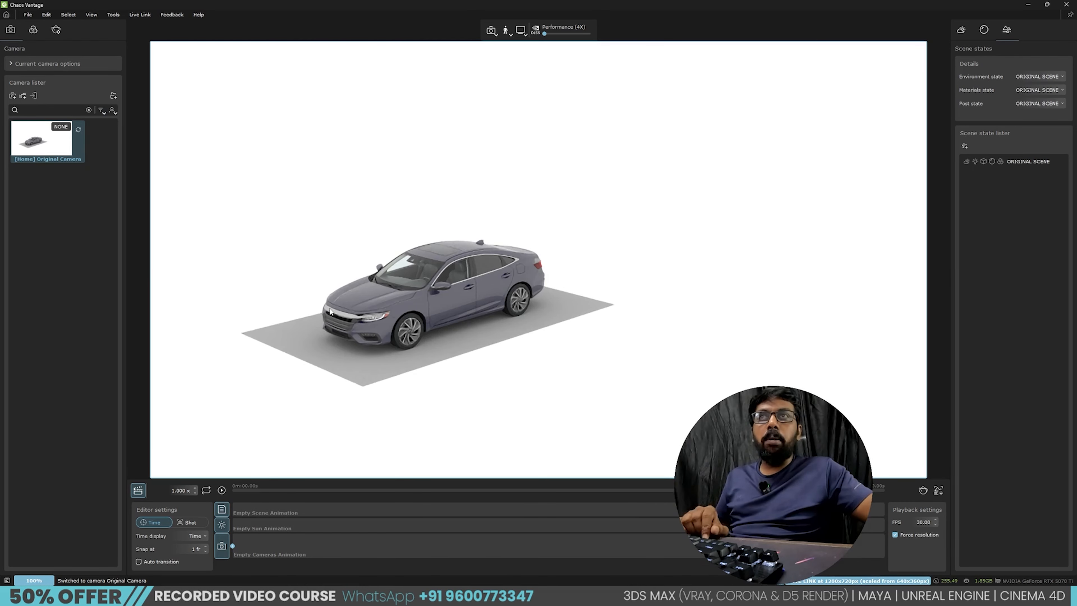
Compare the car scene in 3ds Max and Chaos Vantage while changing the perspective view, to check the live camera synchronisation.
key(alt+Tab)
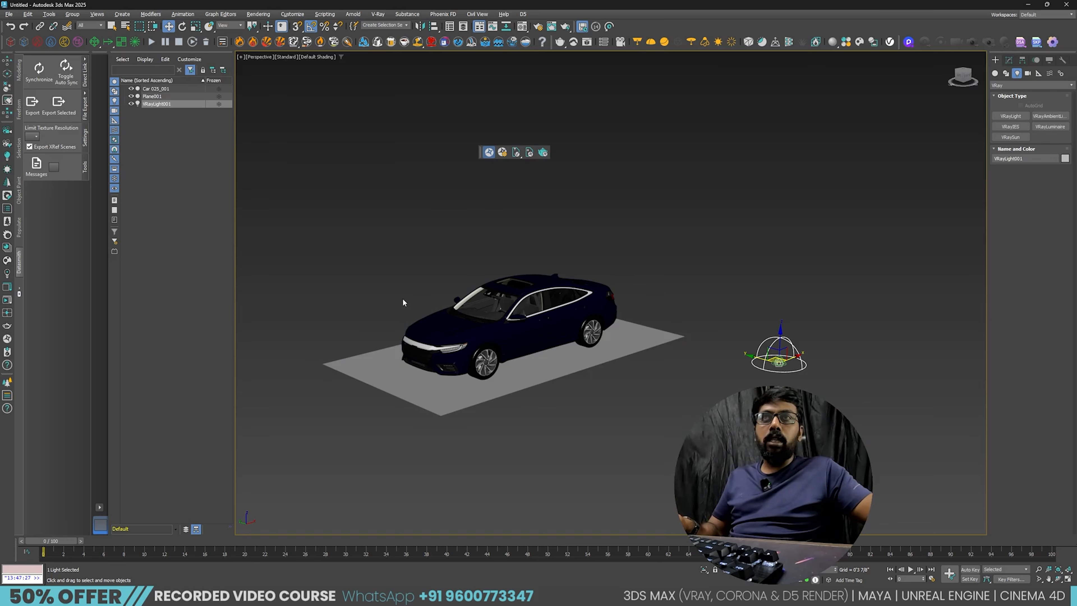
key(alt+Tab)
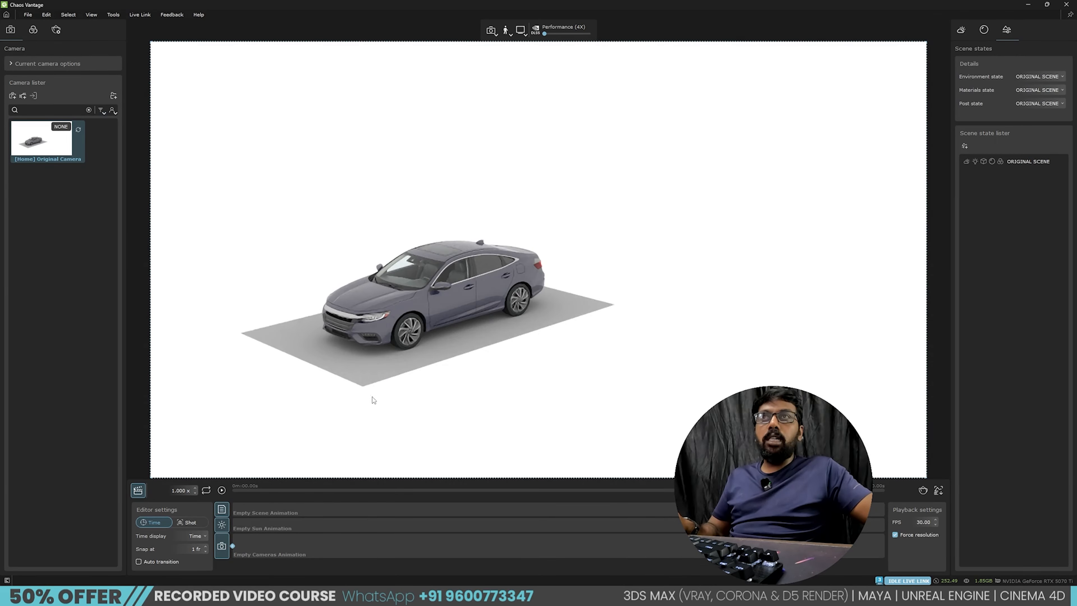
key(alt+Tab)
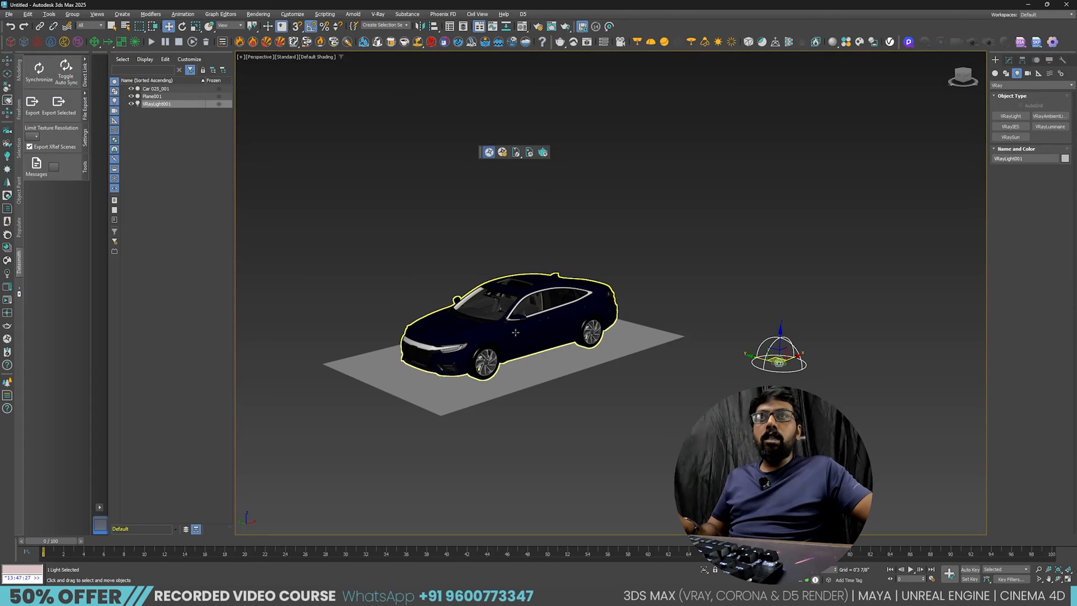
scroll(515, 332, up, 3)
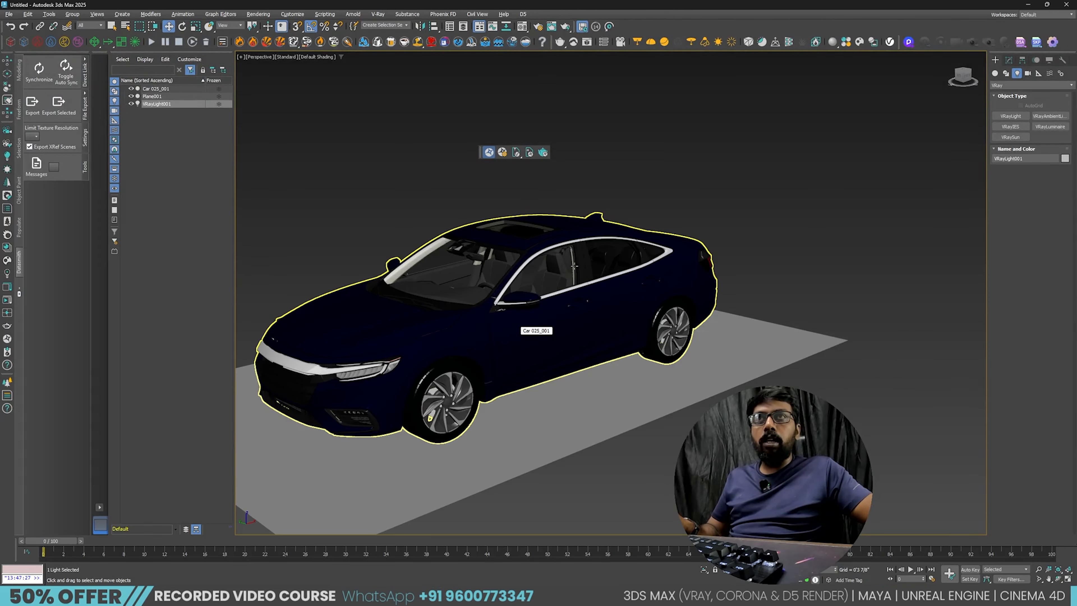
key(alt+Tab)
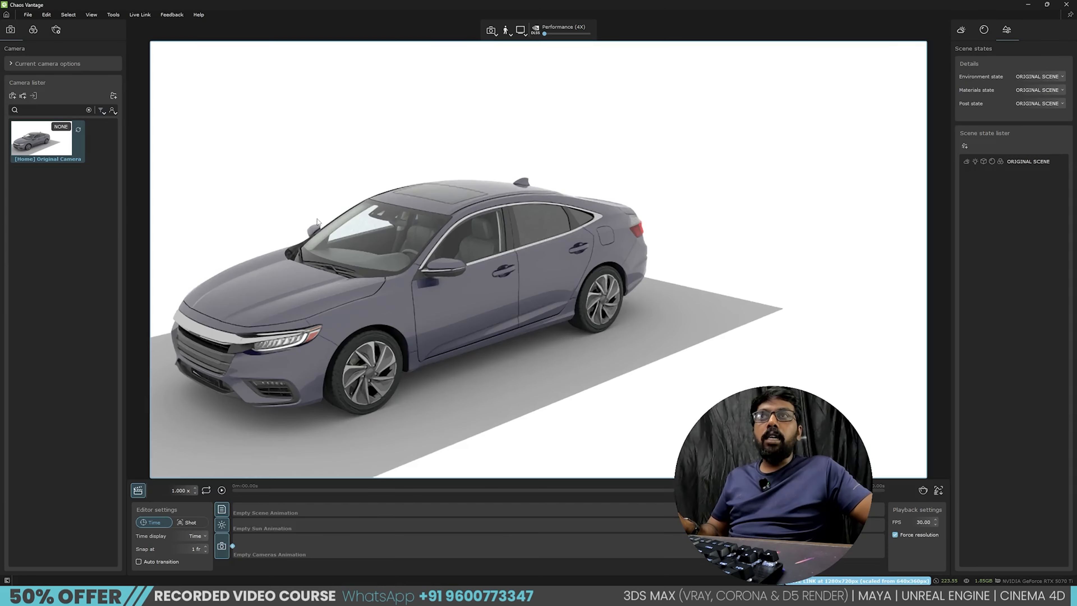
key(alt+Tab)
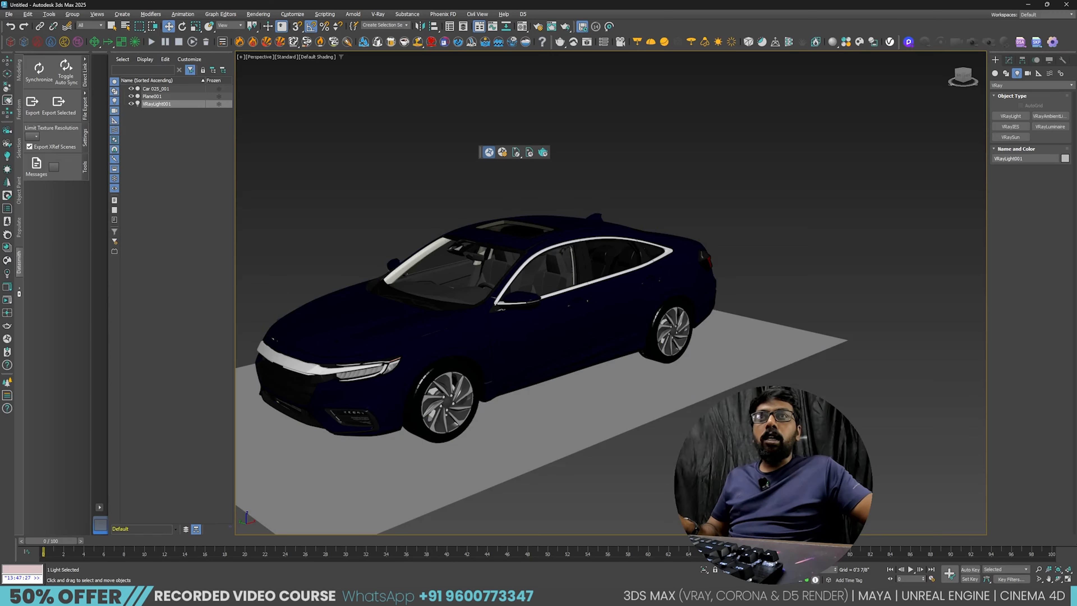
middle_drag(339, 420, 677, 409)
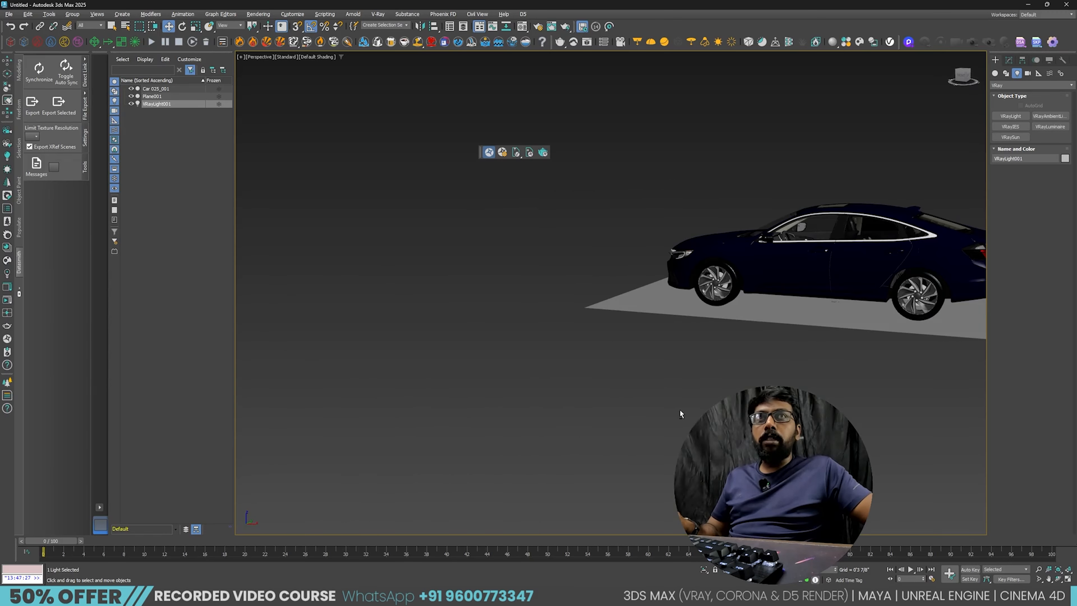
key(alt+Tab)
key(alt+Tab)
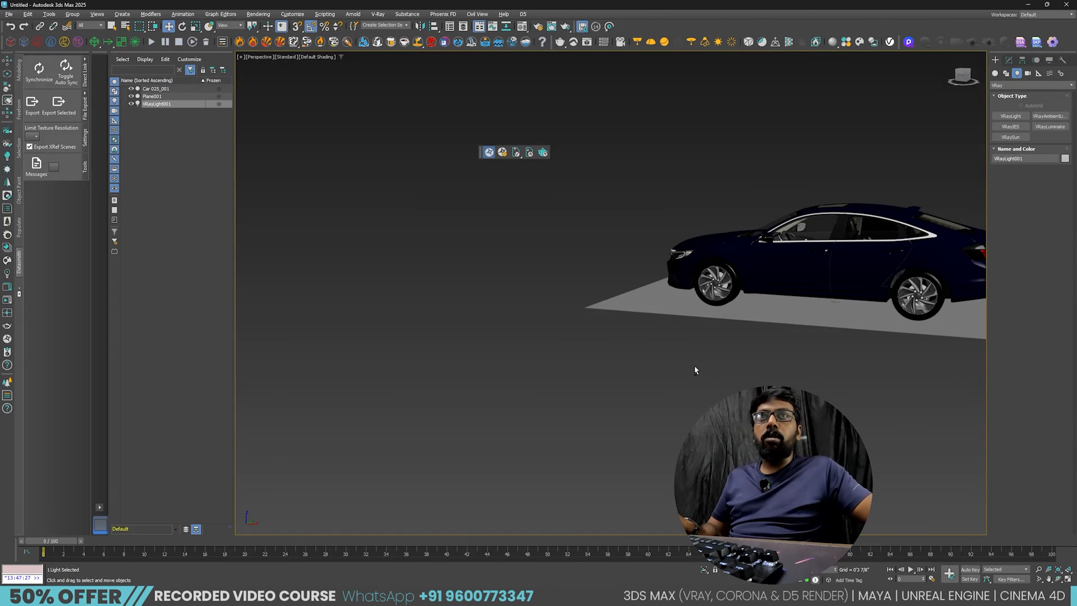
Orbit around the car in 3ds Max and compare the top and front-side views with the live image in Chaos Vantage.
right_click(704, 359)
alt+middle_drag(627, 365, 702, 401)
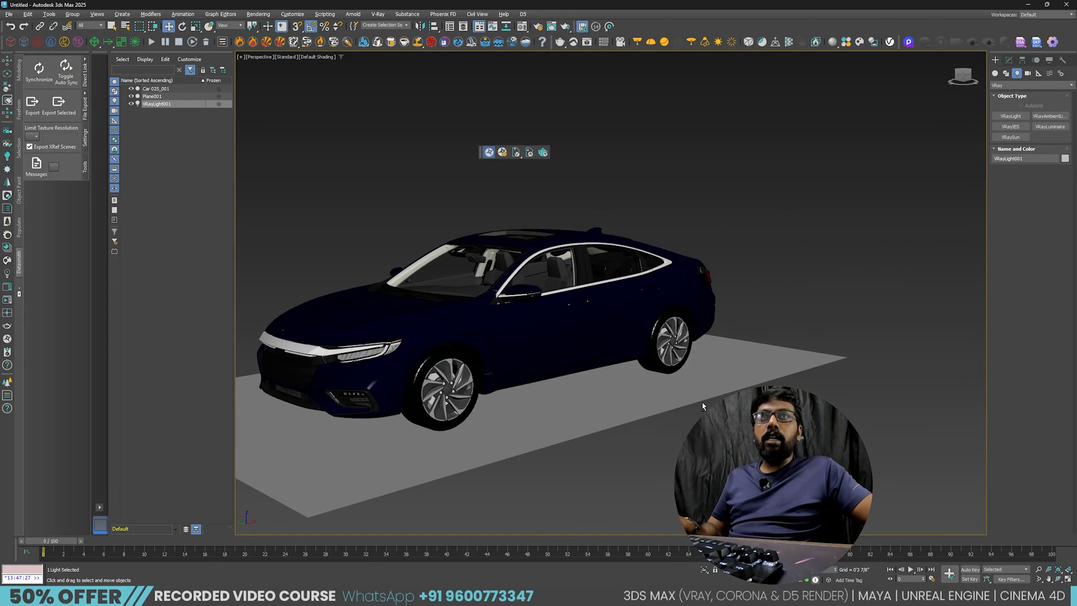
scroll(608, 319, up, 3)
click(608, 318)
alt+middle_drag(608, 318, 704, 377)
key(alt+Tab)
key(alt+Tab)
key(alt+Tab)
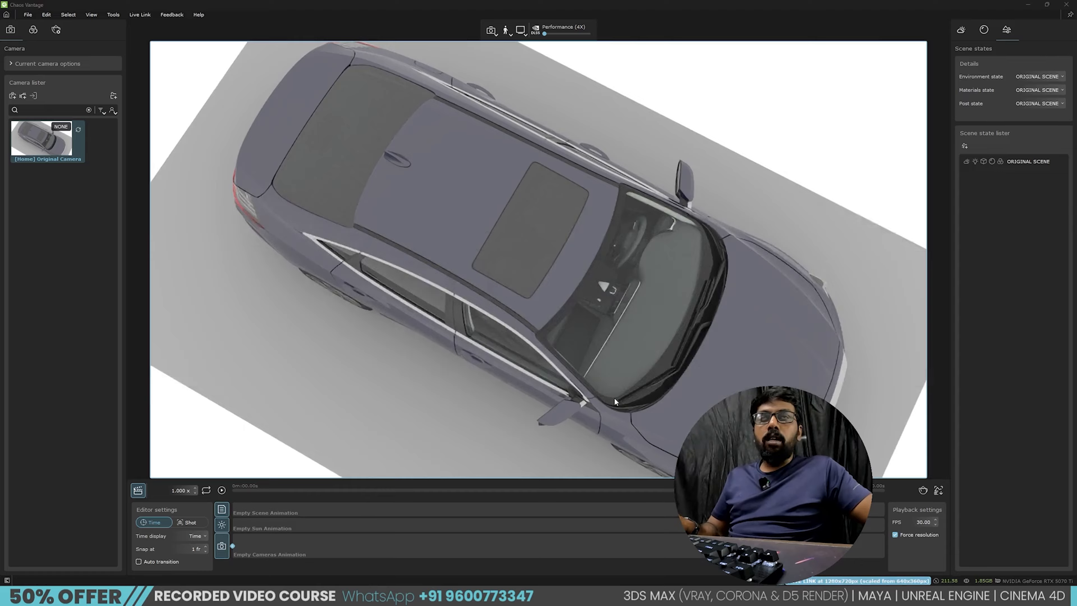
key(alt+Tab)
alt+middle_drag(614, 398, 530, 322)
key(alt+Tab)
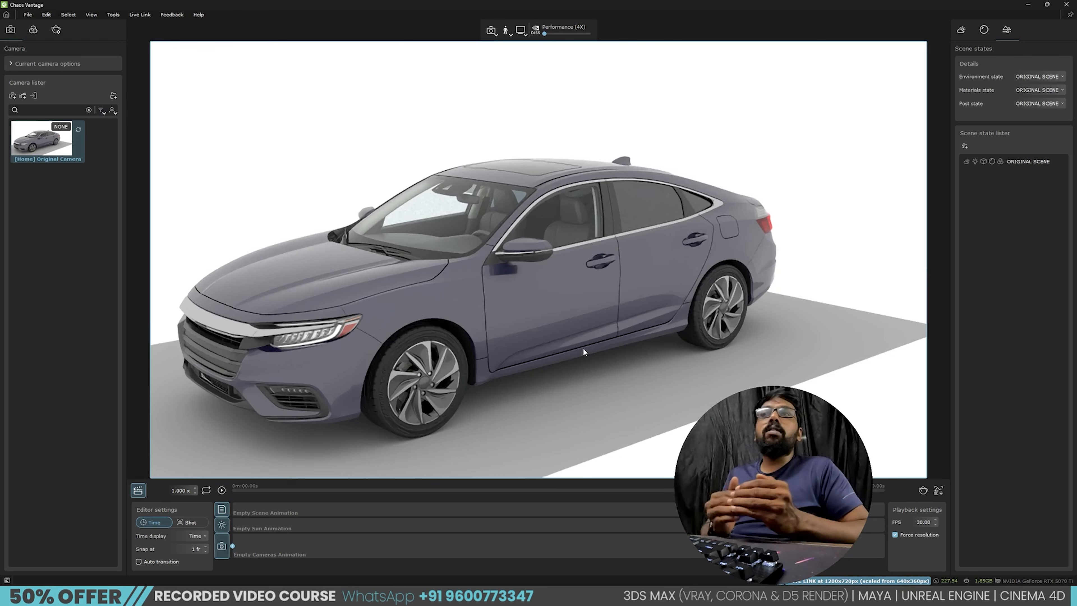
Create a V-Ray physical camera from the low front perspective view in 3ds Max and check it in Chaos Vantage.
key(alt+Tab)
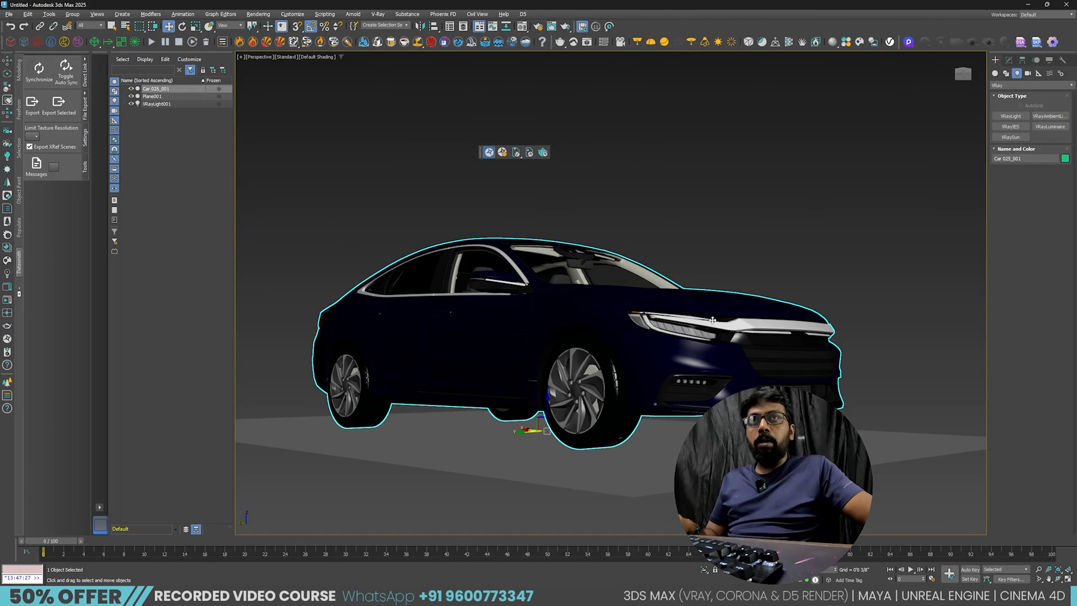
click(621, 42)
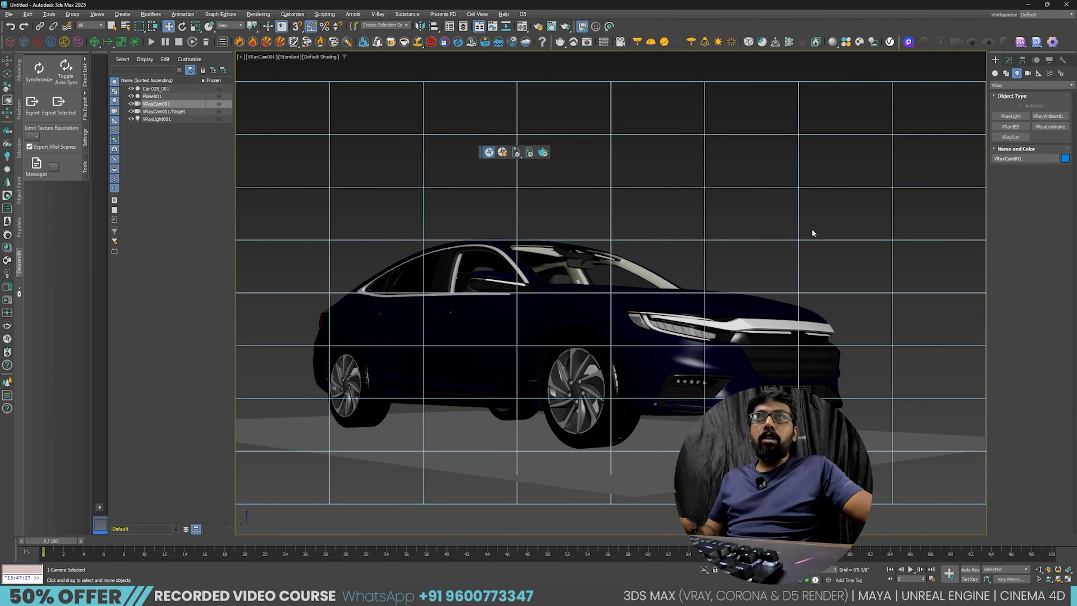
key(alt+Tab)
click(611, 218)
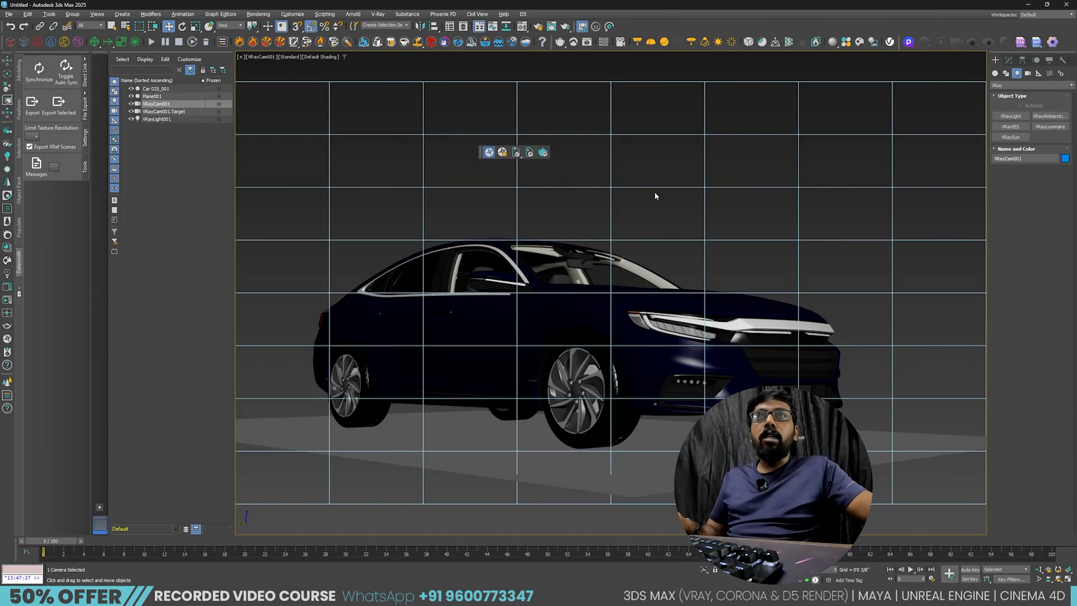
Select the active V-Ray camera in 3ds Max and set its focal length to 55 mm.
click(354, 150)
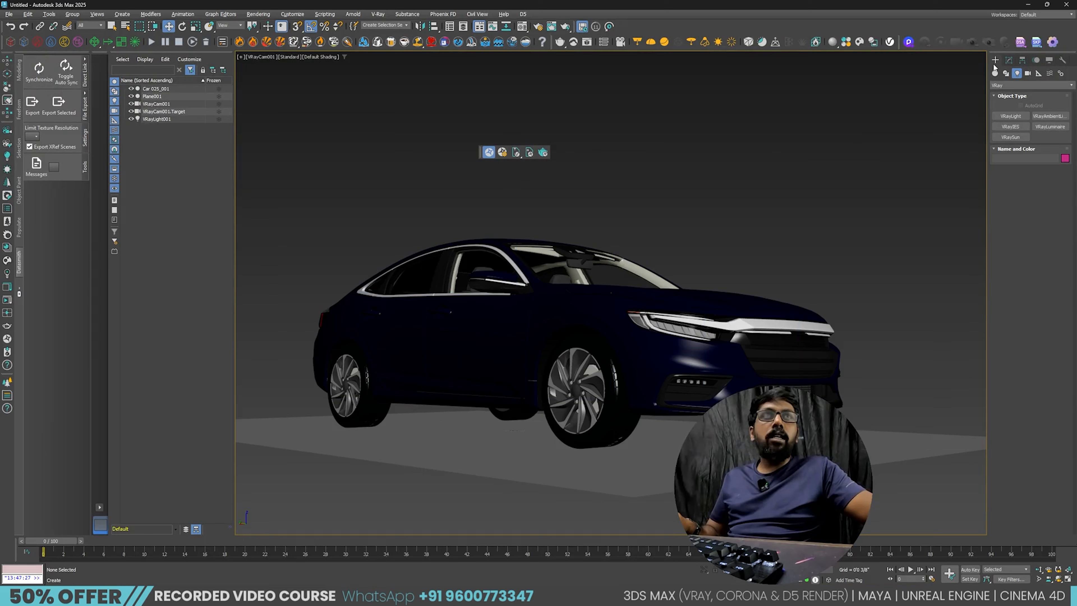
click(265, 57)
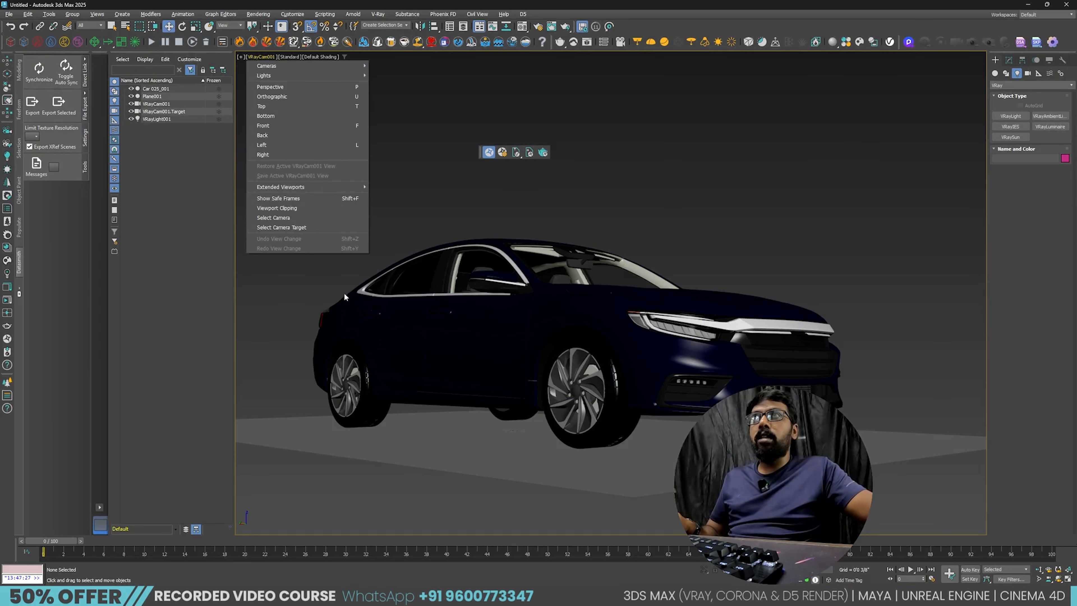
click(299, 219)
click(1009, 61)
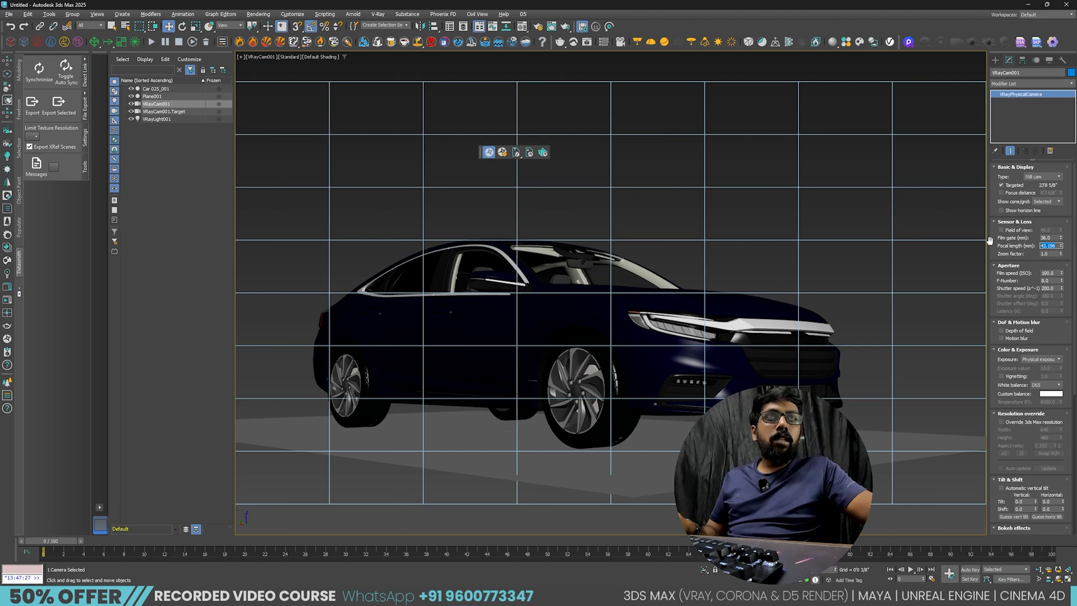
text(55)
key(Return)
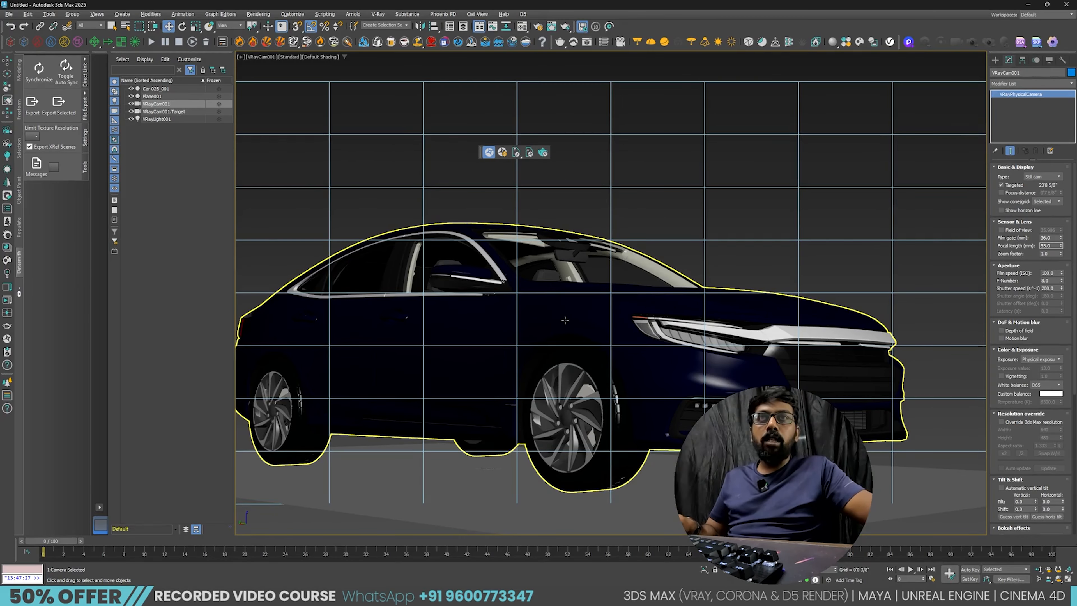
Move the V-Ray camera farther from the car in the top view, and check the camera view in Chaos Vantage.
key(t)
scroll(521, 246, down, 6)
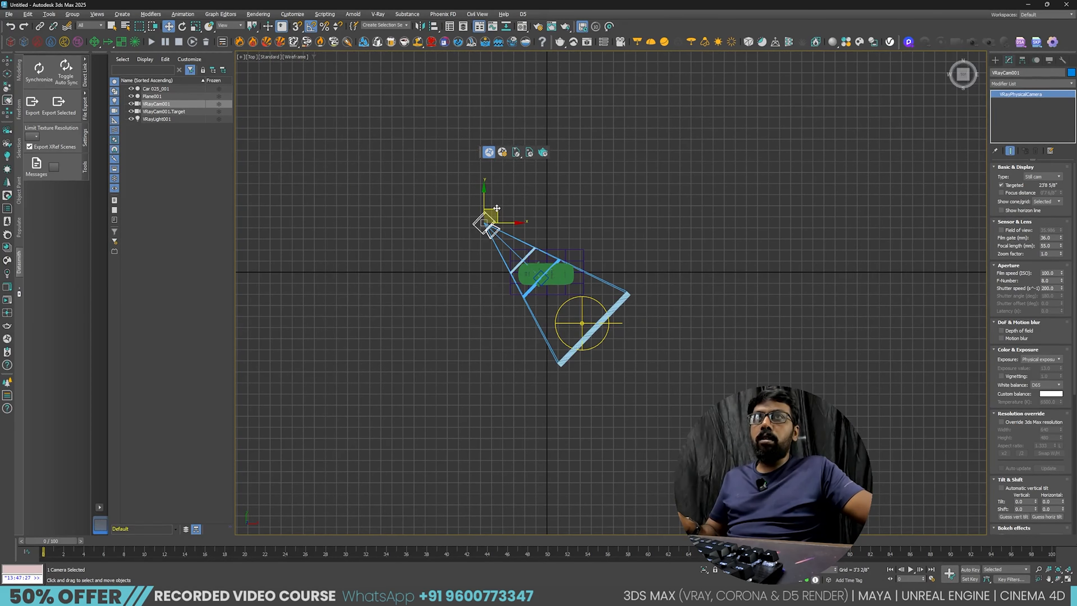
drag(496, 208, 459, 166)
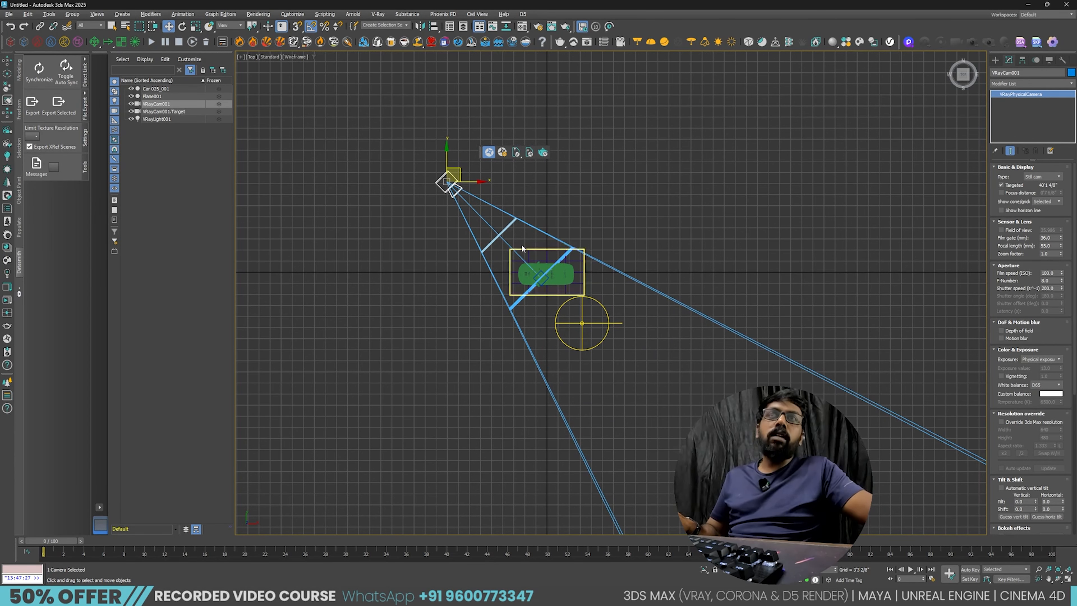
key(c)
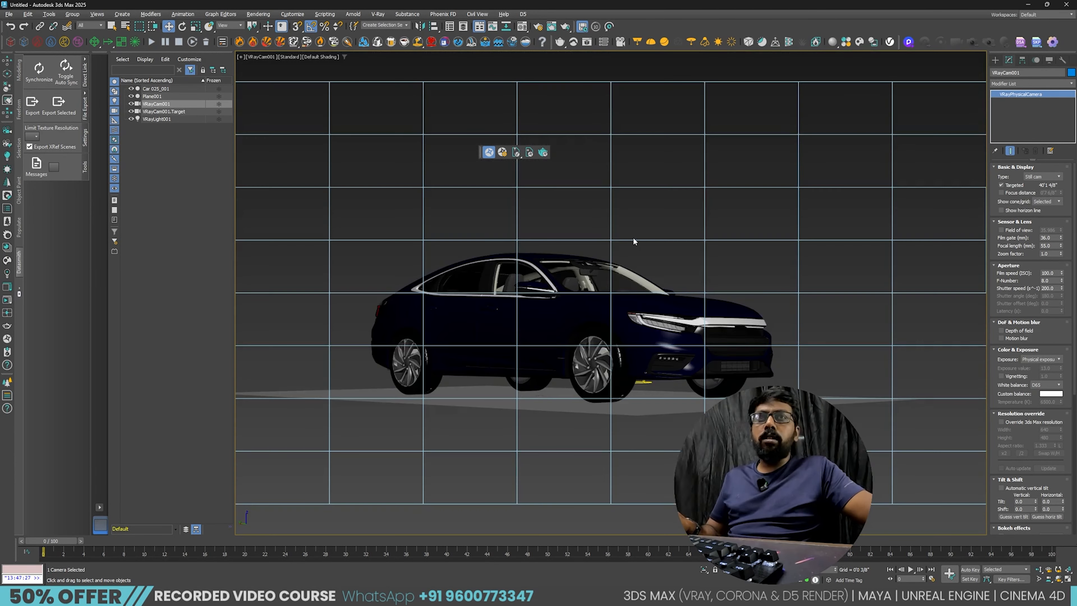
key(alt+Tab)
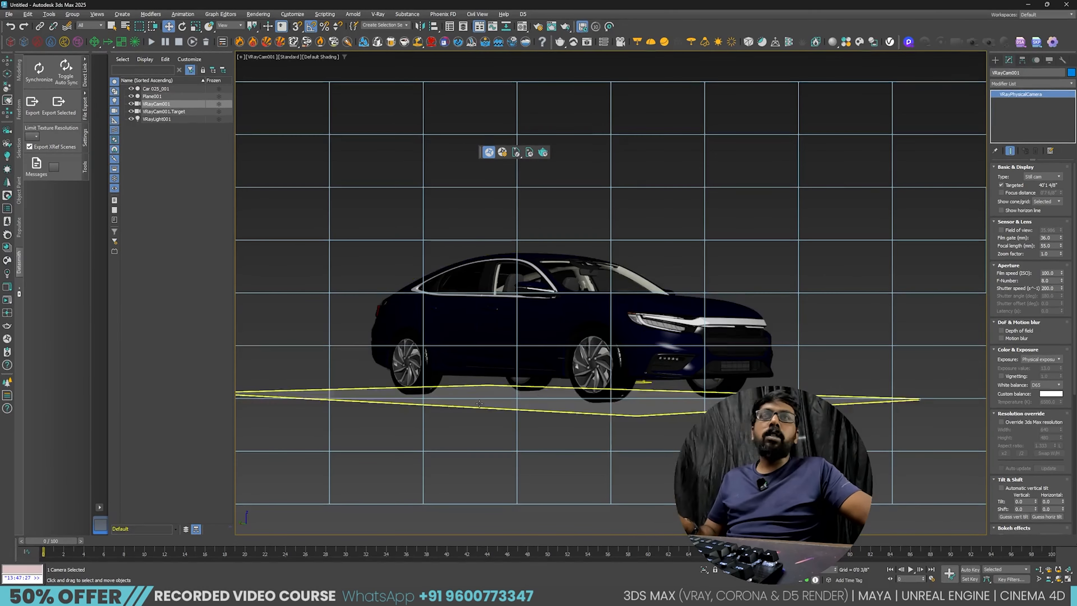
Select the V-Ray dome light in the top view, expand its dome options and assign a sky bitmap as its map.
key(alt+w)
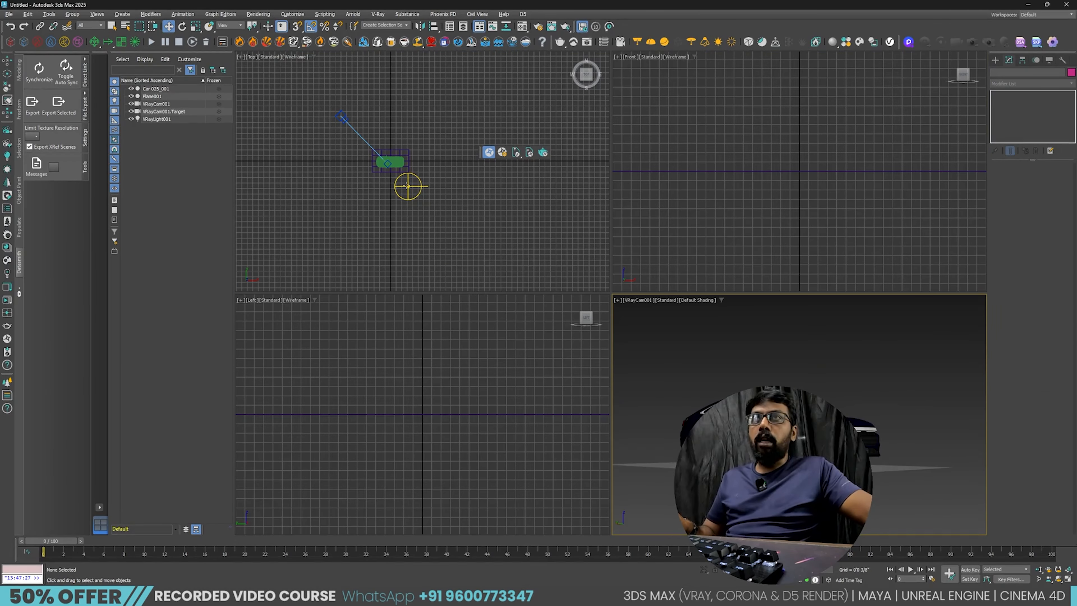
click(408, 186)
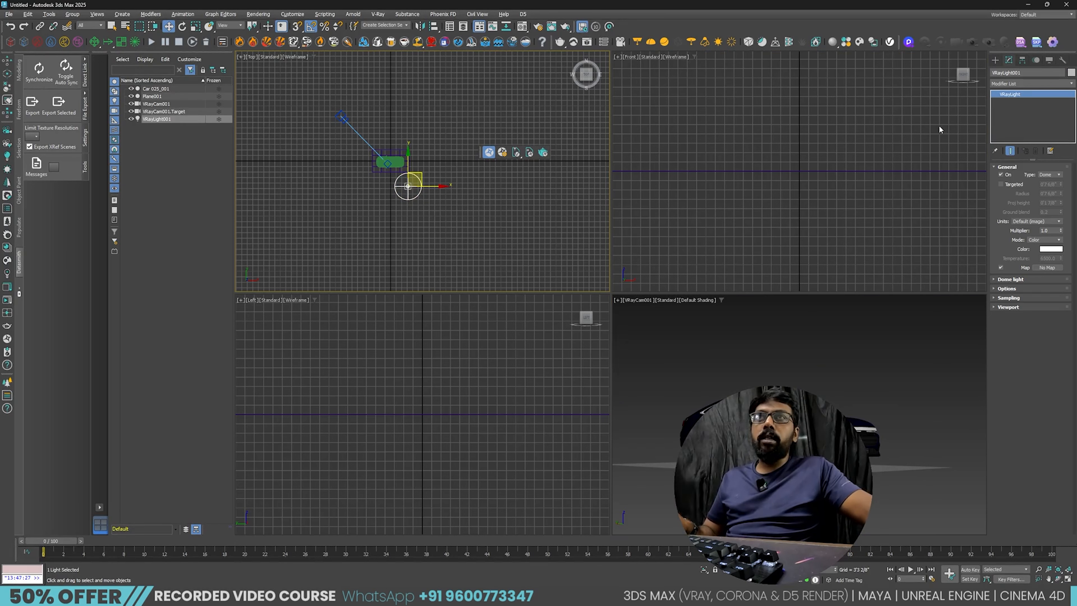
click(1011, 279)
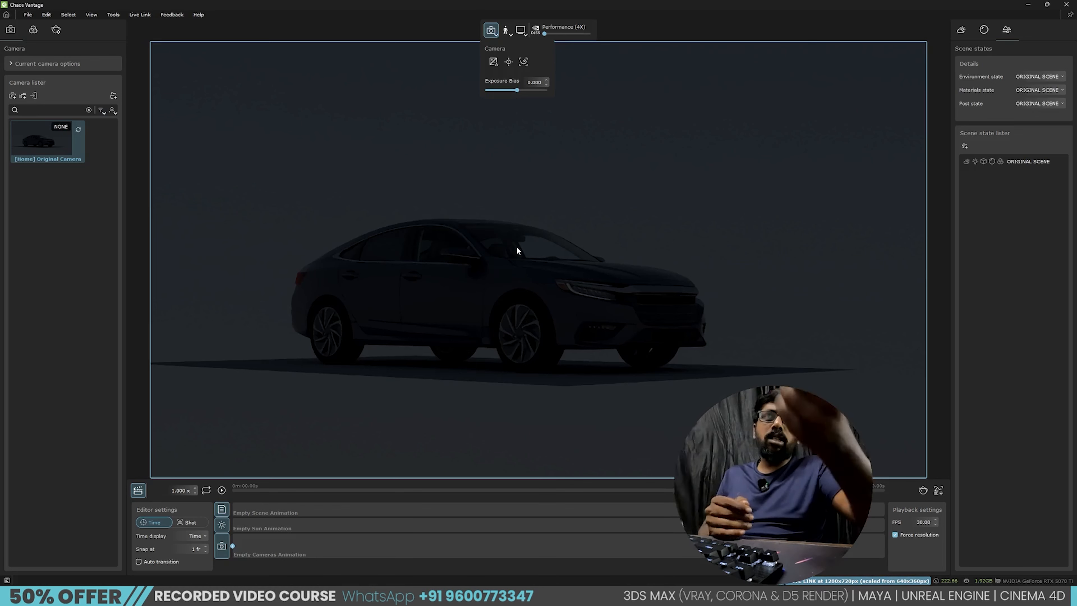
Try a sky texture intensity of 10 in the Chaos Vantage environment settings.
click(961, 29)
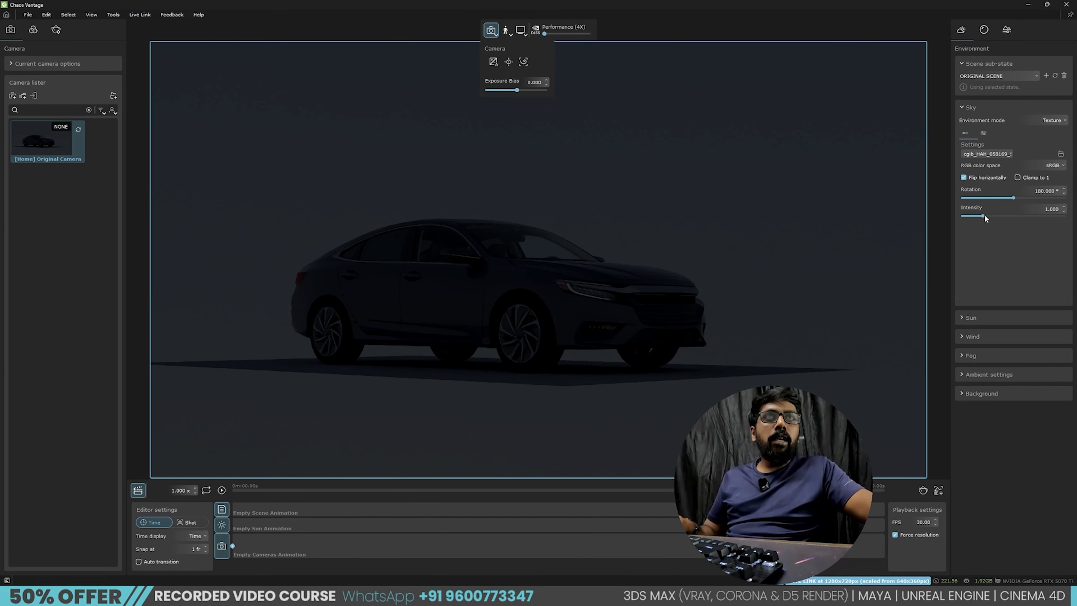
drag(984, 216, 1067, 232)
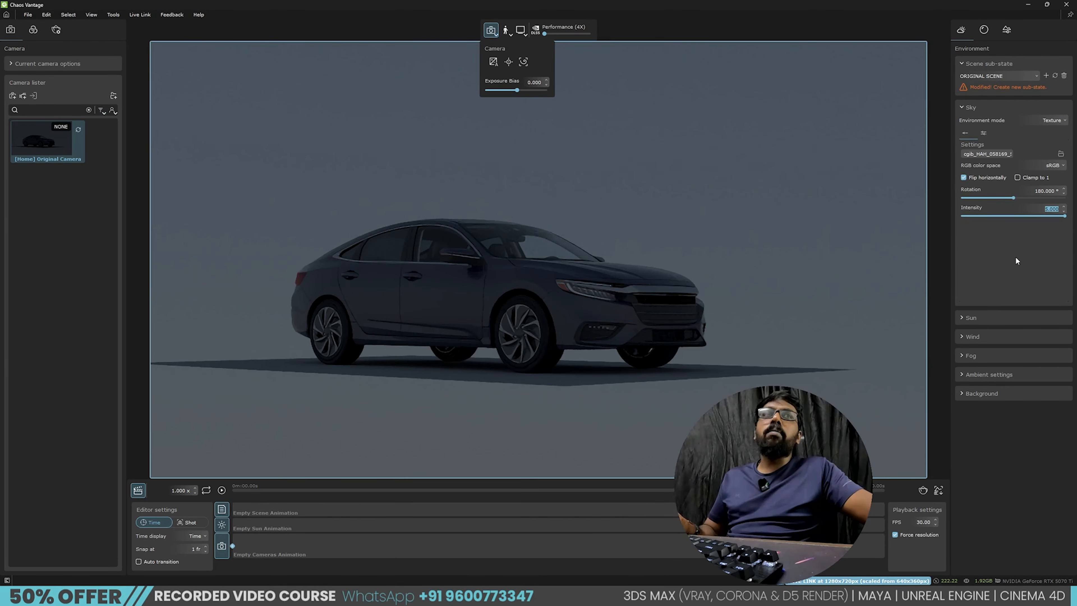
text(10)
key(Return)
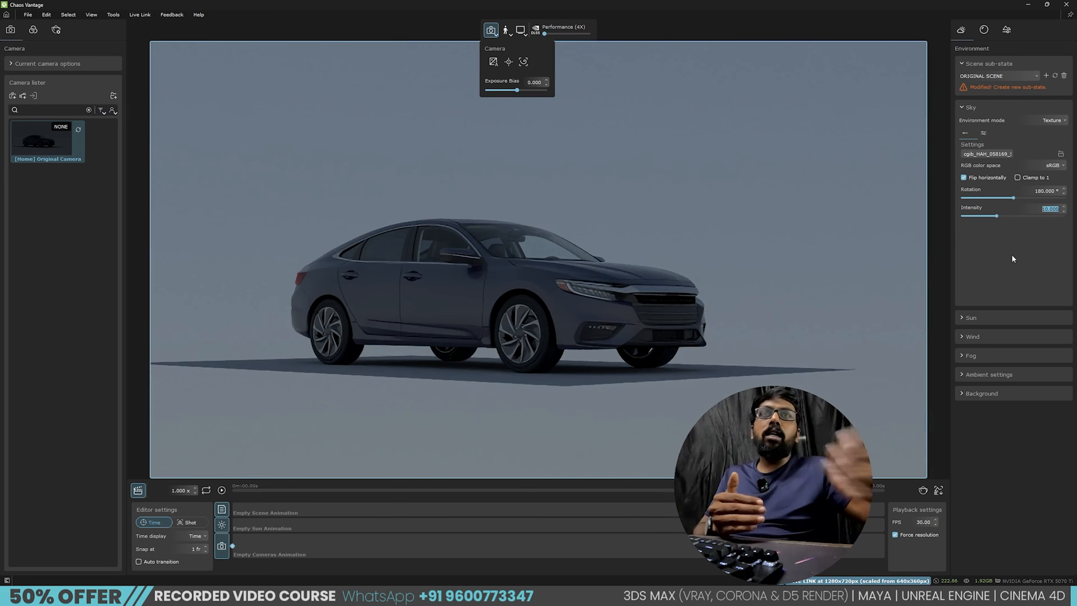
Set the dome light's multiplier to 30 in 3ds Max and test a higher sky intensity in Chaos Vantage.
key(alt+Tab)
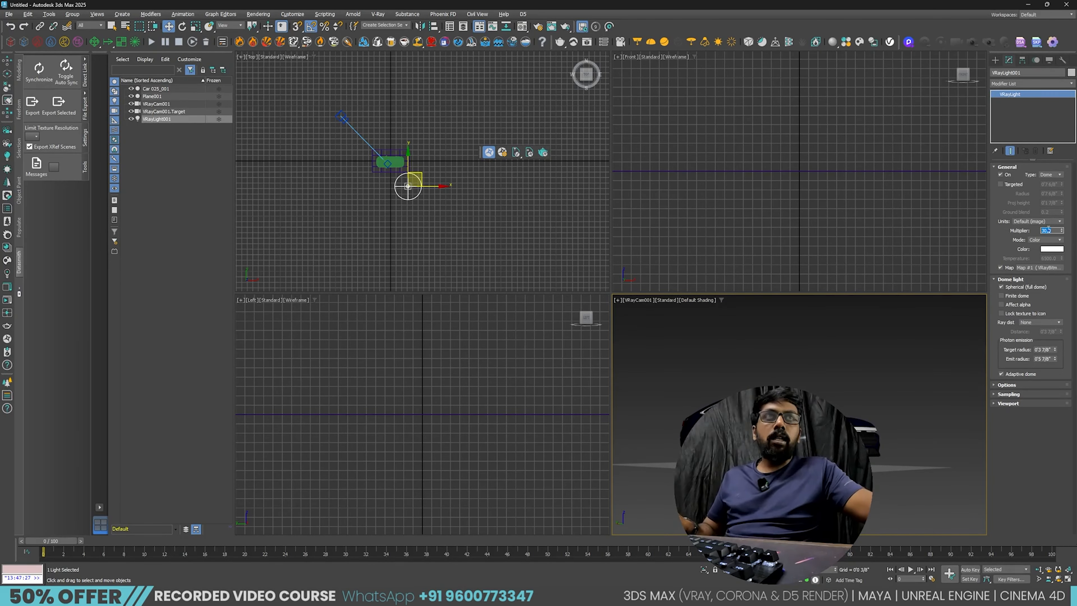
key(alt+Tab)
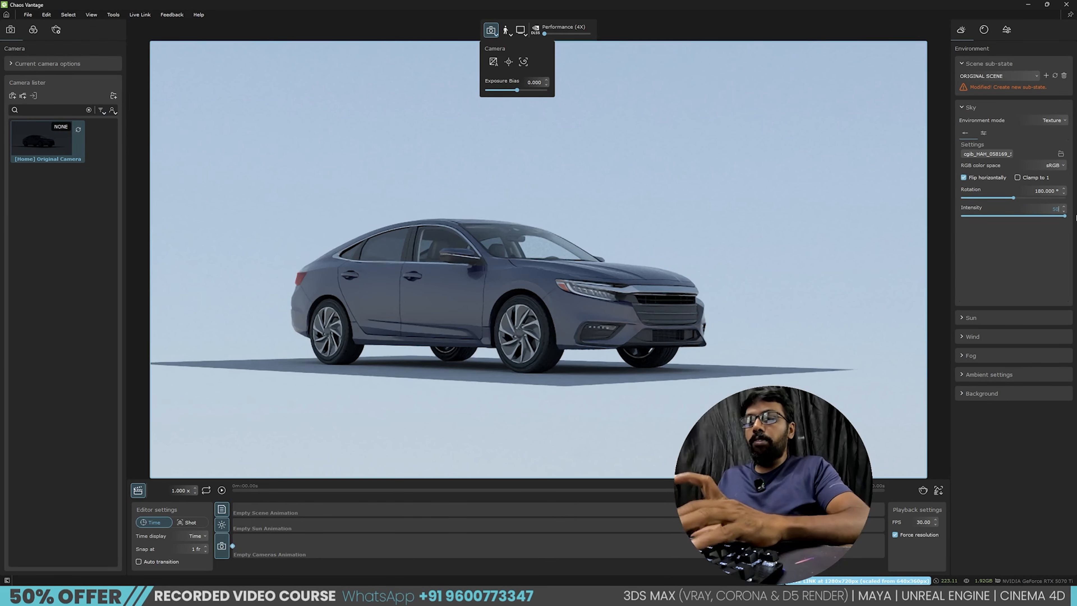
key(Return)
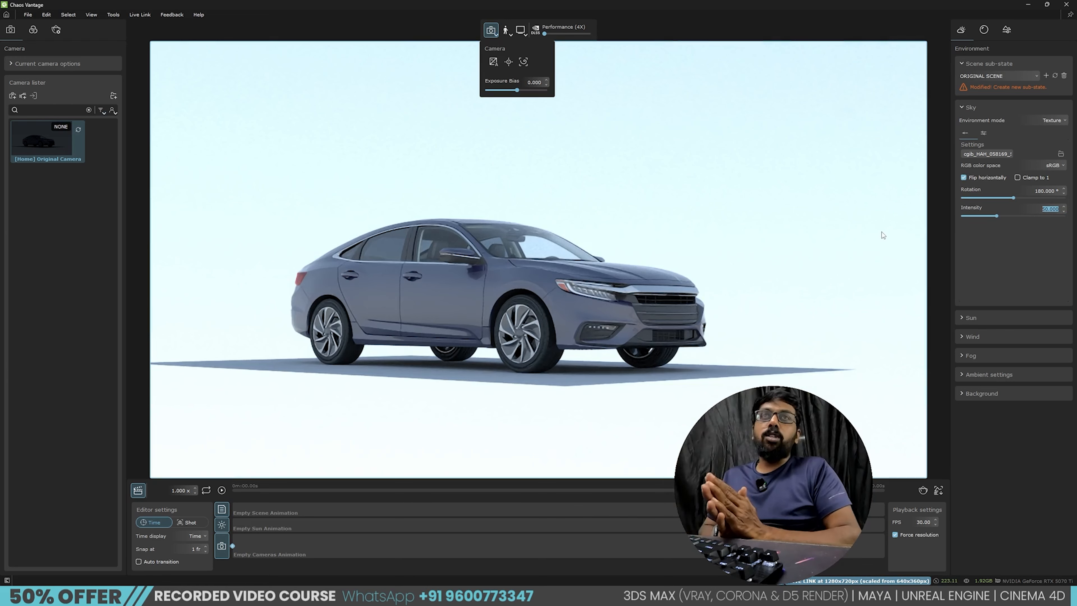
Add a tree behind the car in 3ds Max, and update the Original Camera in Chaos Vantage with the low front view.
key(alt+Tab)
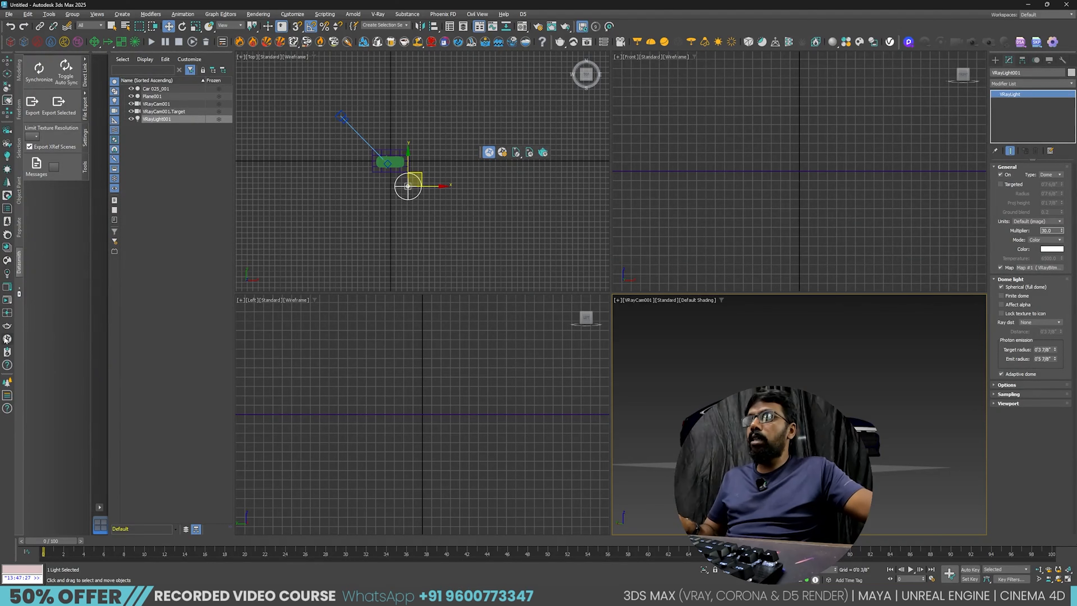
key(alt+Tab)
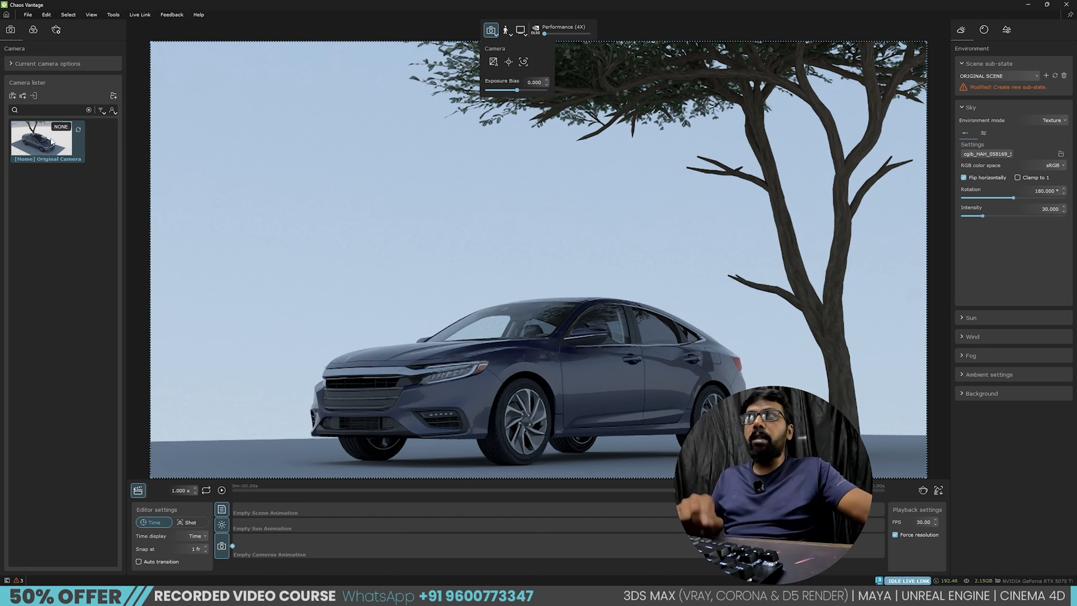
click(79, 130)
click(530, 305)
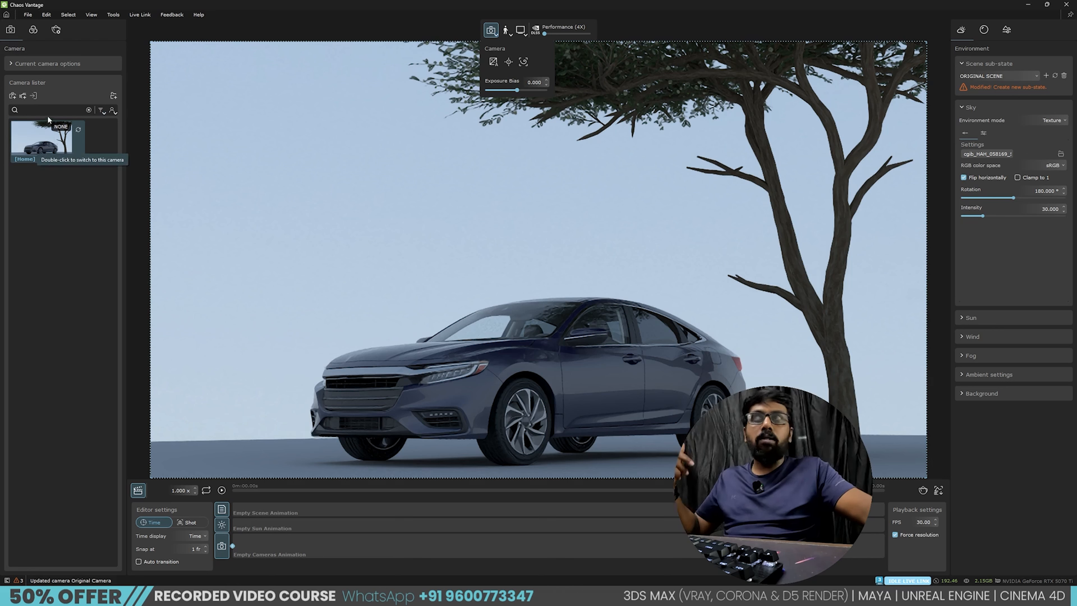
Store two views of the car, one as a new camera and one from the other side in the Original Camera, and switch between them.
click(13, 97)
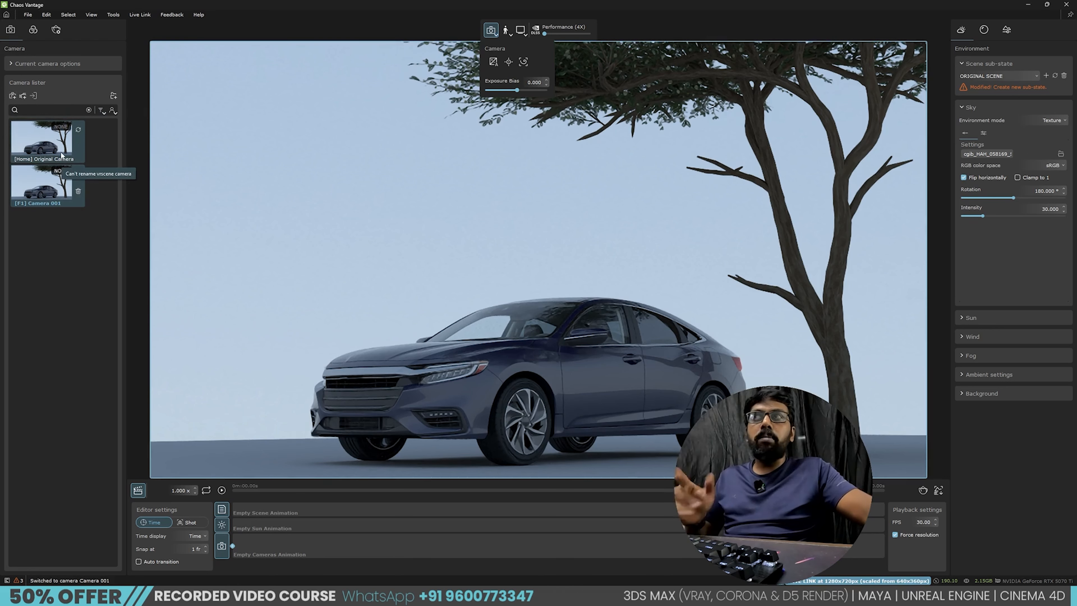
right_drag(529, 403, 591, 400)
right_drag(487, 313, 510, 310)
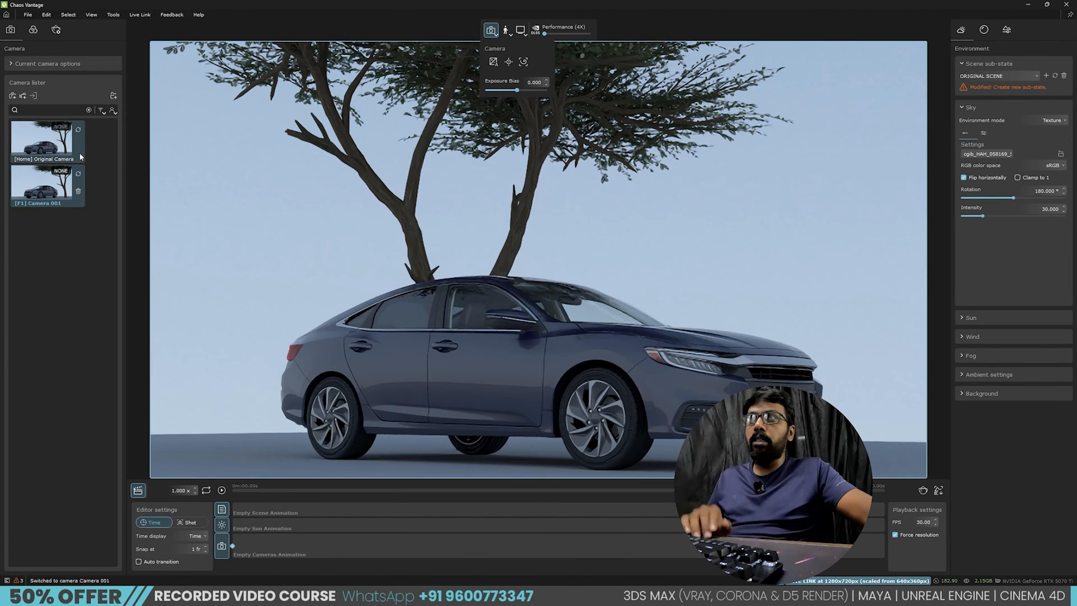
click(78, 129)
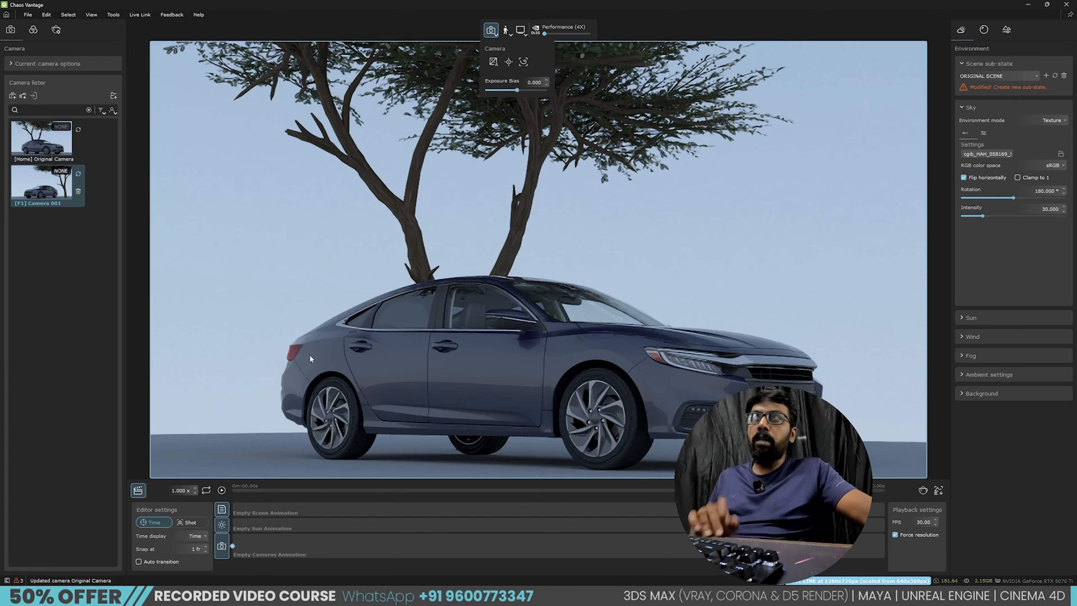
click(38, 143)
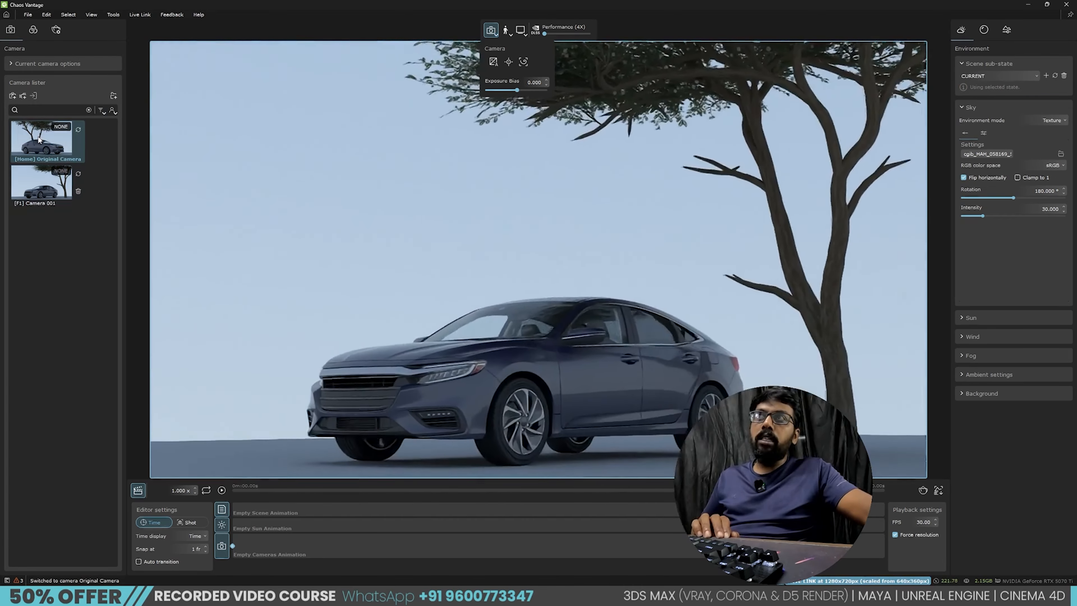
double_click(44, 176)
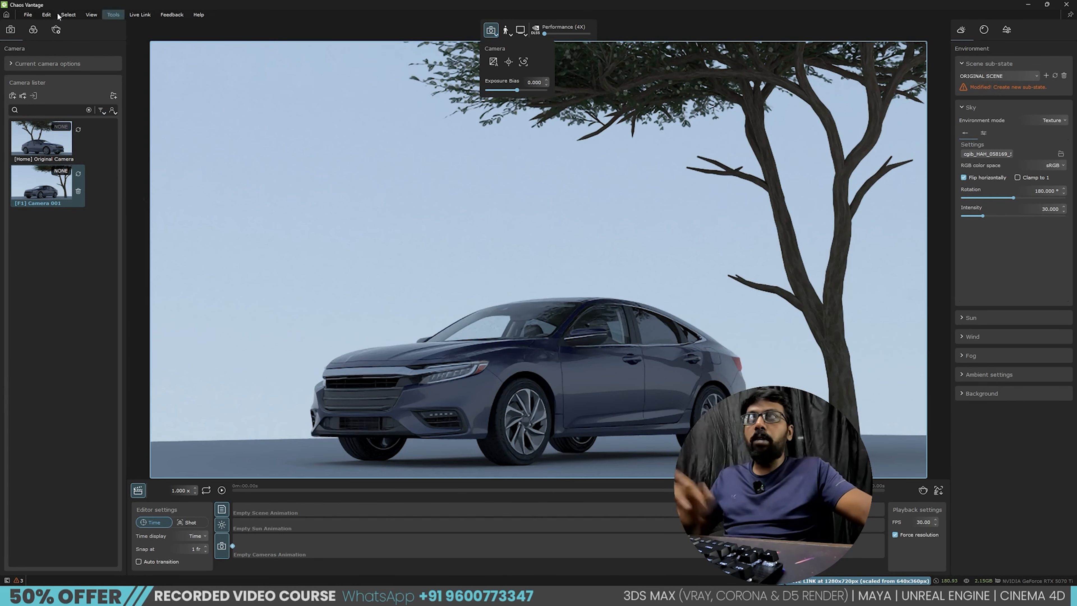
Set the exposure bias to 1.255, highlight burn to 0.339 and contrast to 0.084, and enable the LUT with amount 1.
click(33, 29)
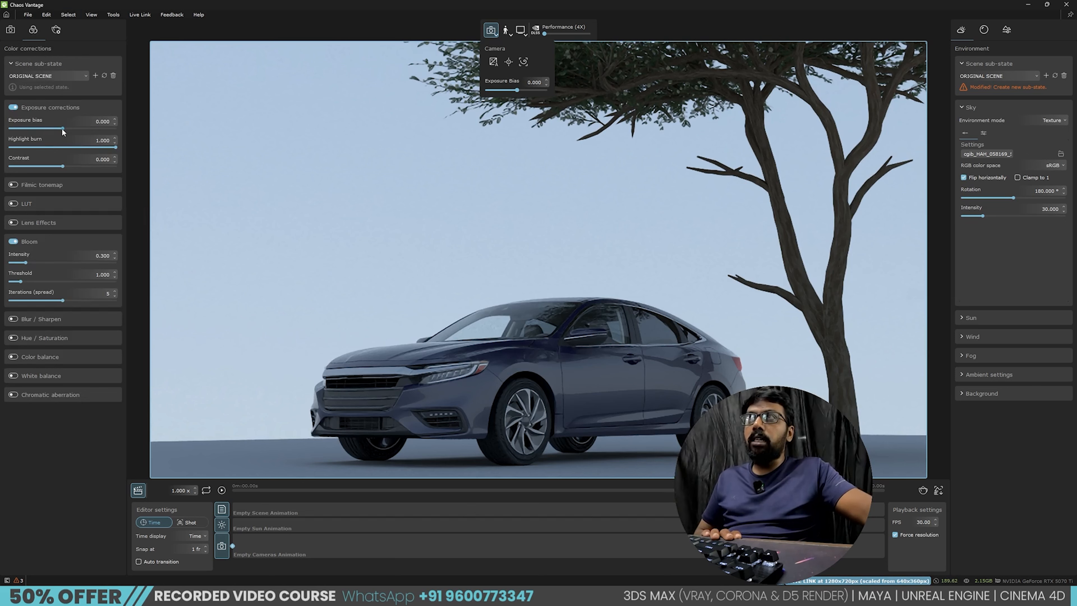
mouse_move(64, 127)
mouse_down()
mouse_move(113, 150)
mouse_move(41, 152)
mouse_move(68, 170)
mouse_up()
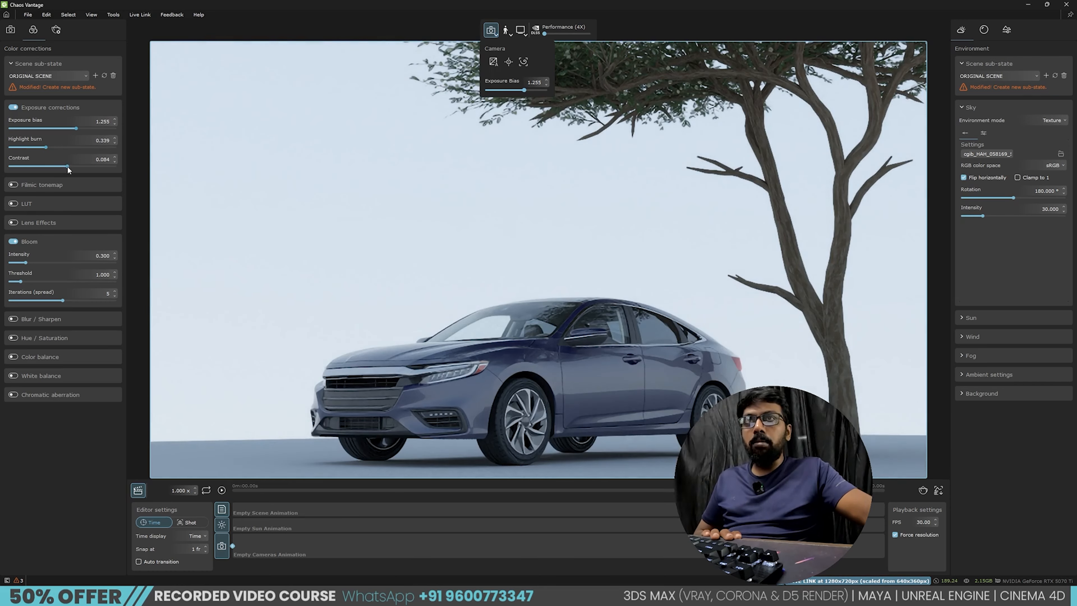
click(16, 205)
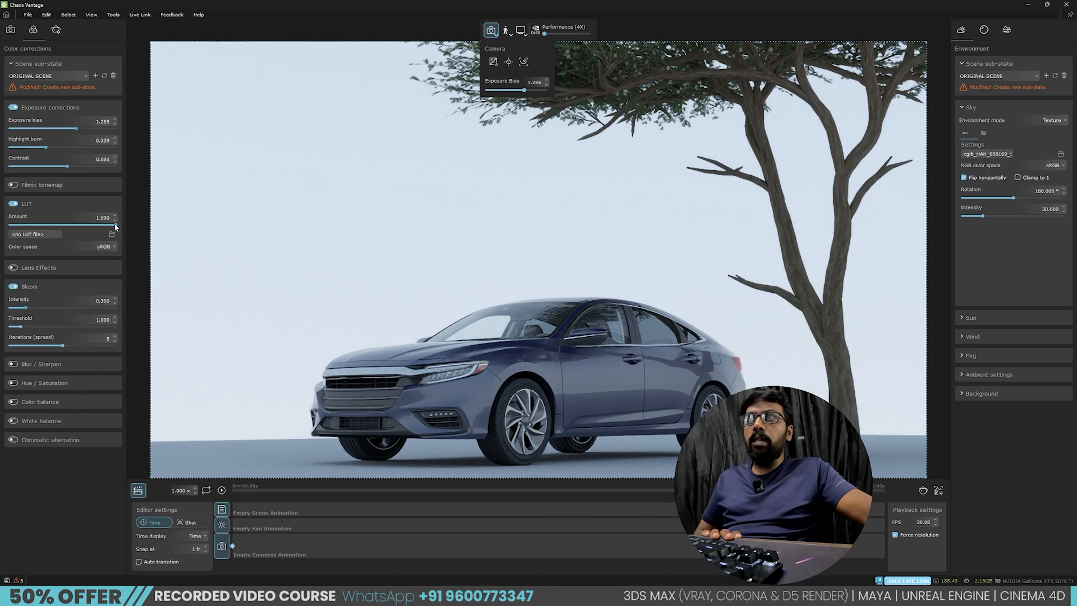
mouse_move(114, 224)
mouse_down()
mouse_move(43, 224)
mouse_move(119, 221)
mouse_up()
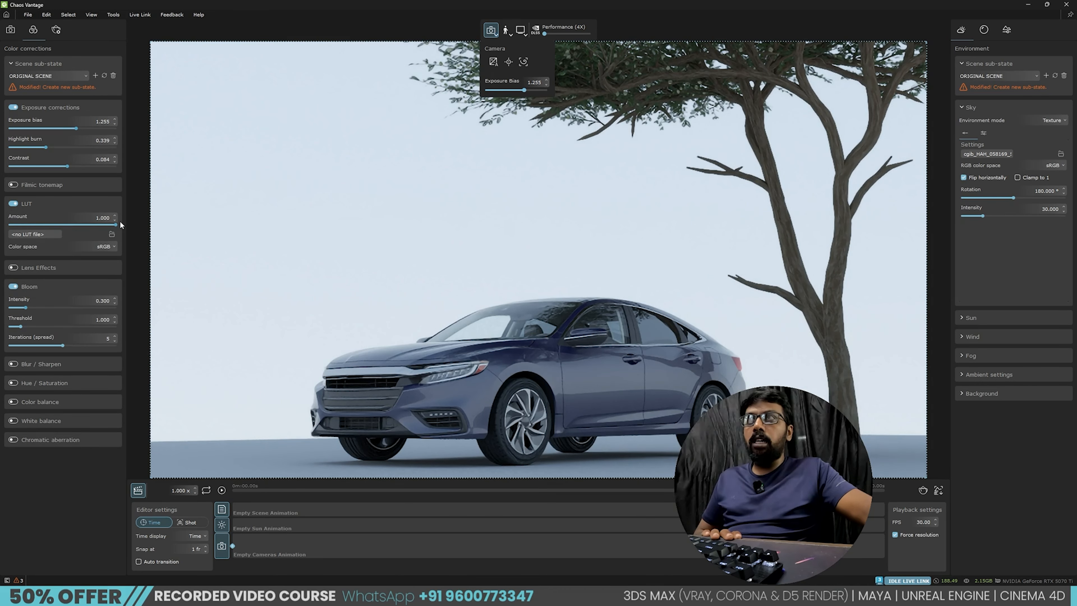
Load the built-in 02_Filmic_Cool.cube file as the LUT and reduce the LUT amount.
click(41, 235)
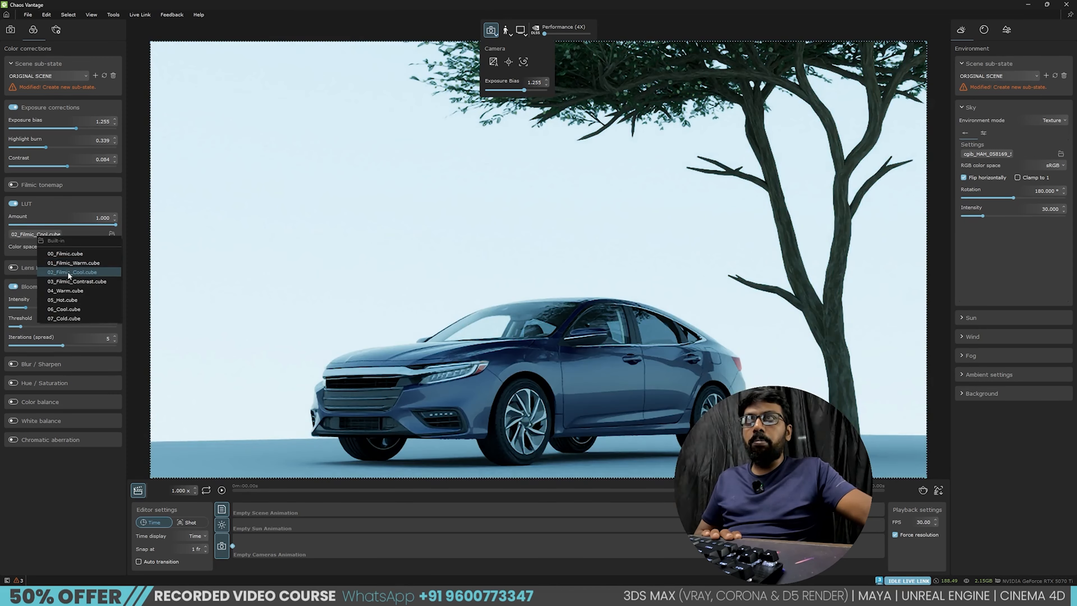
click(69, 273)
drag(109, 224, 79, 224)
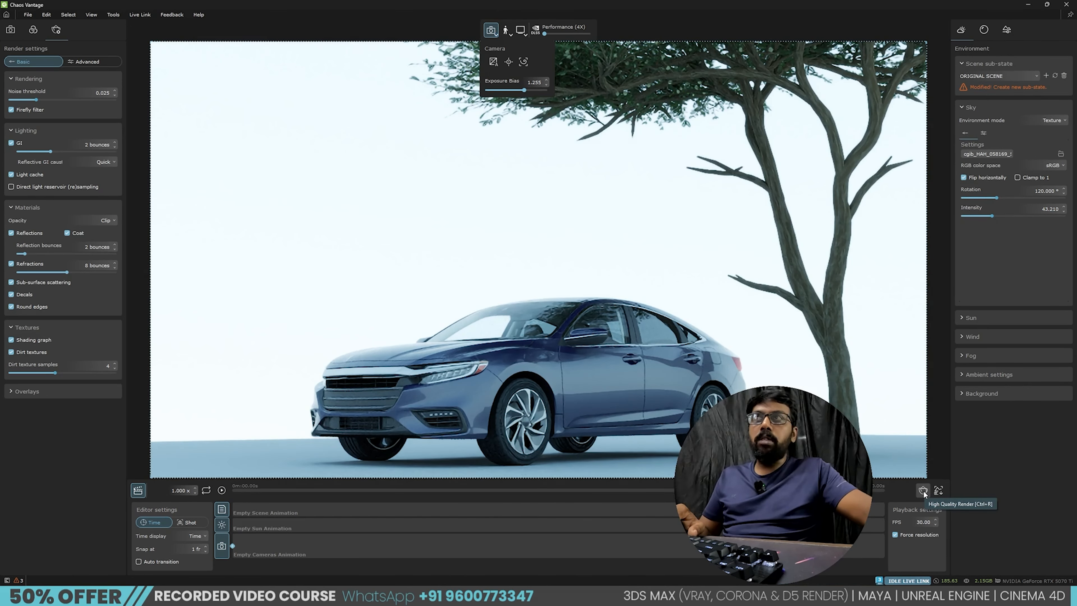
Open the high-quality render setup and choose Camera 001 as the camera for the still image.
click(923, 490)
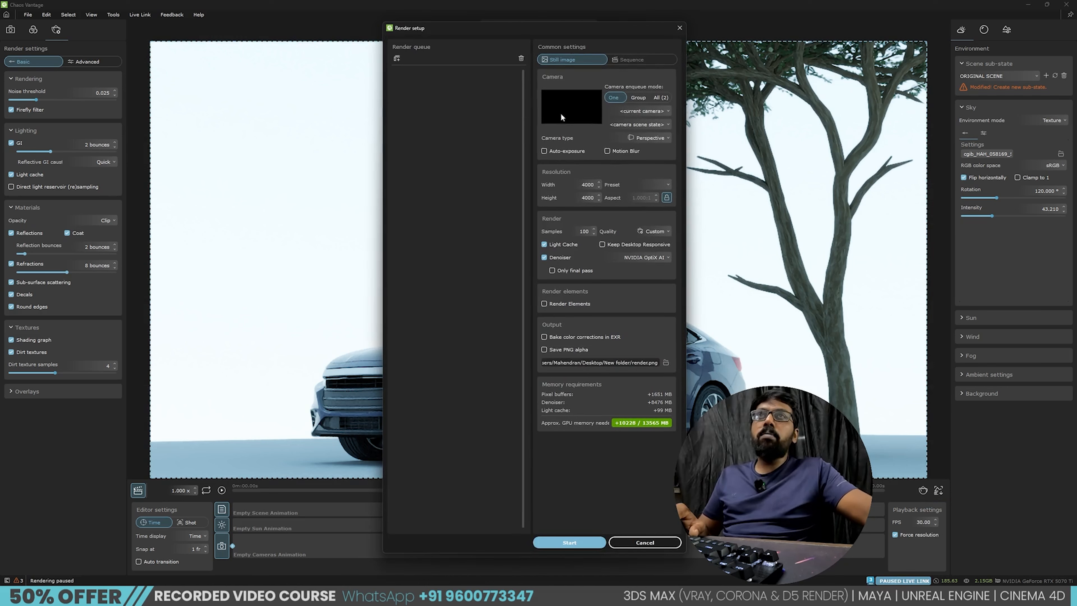
drag(475, 27, 420, 31)
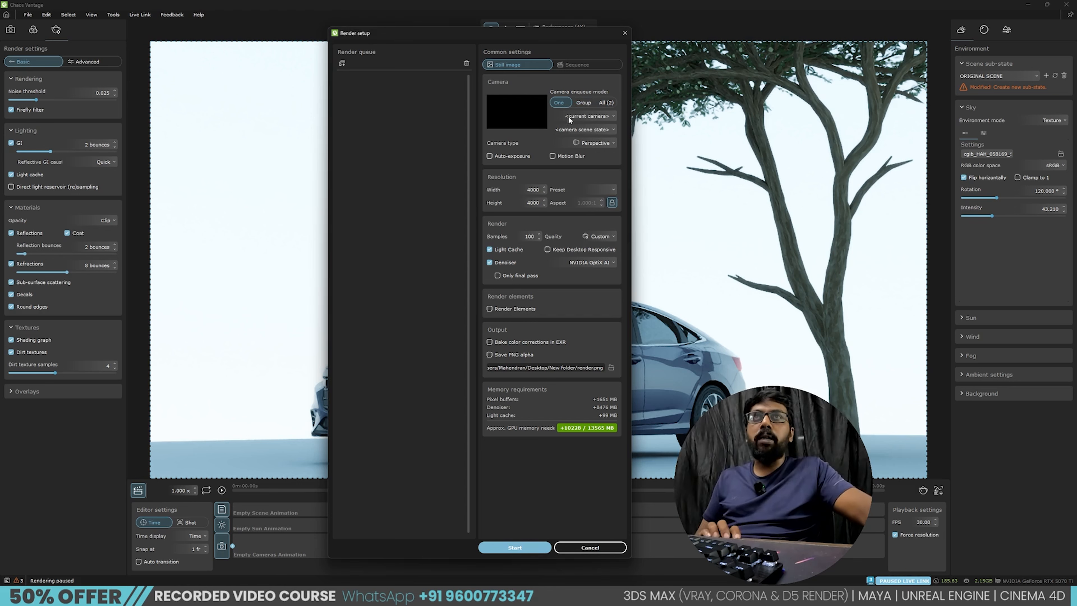
click(594, 116)
click(581, 140)
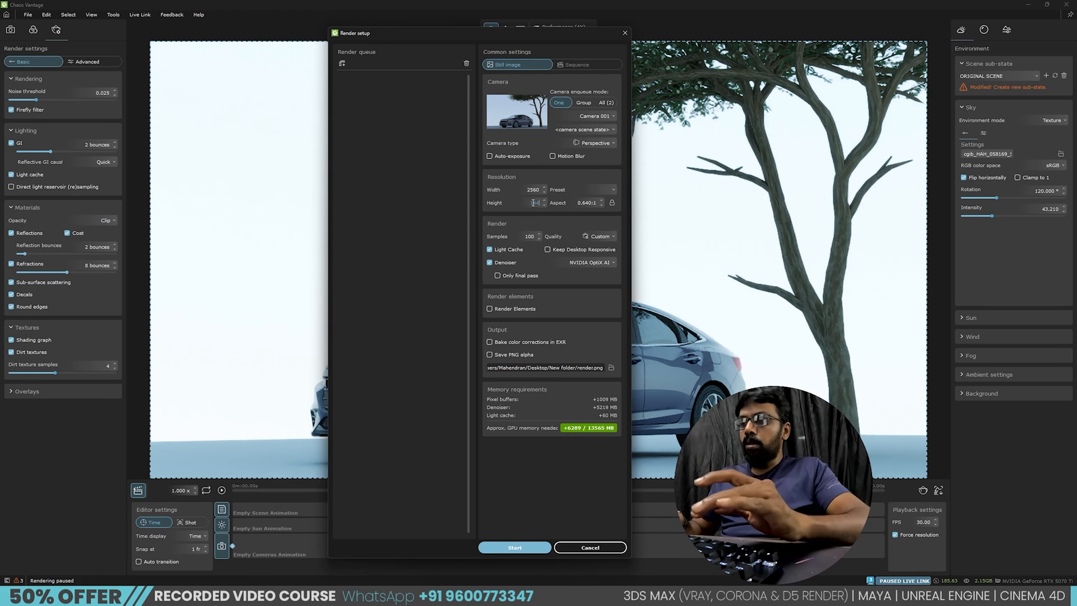
Set the still image's resolution to the 1440p preset, 2560 by 1440, and start the render.
text(0)
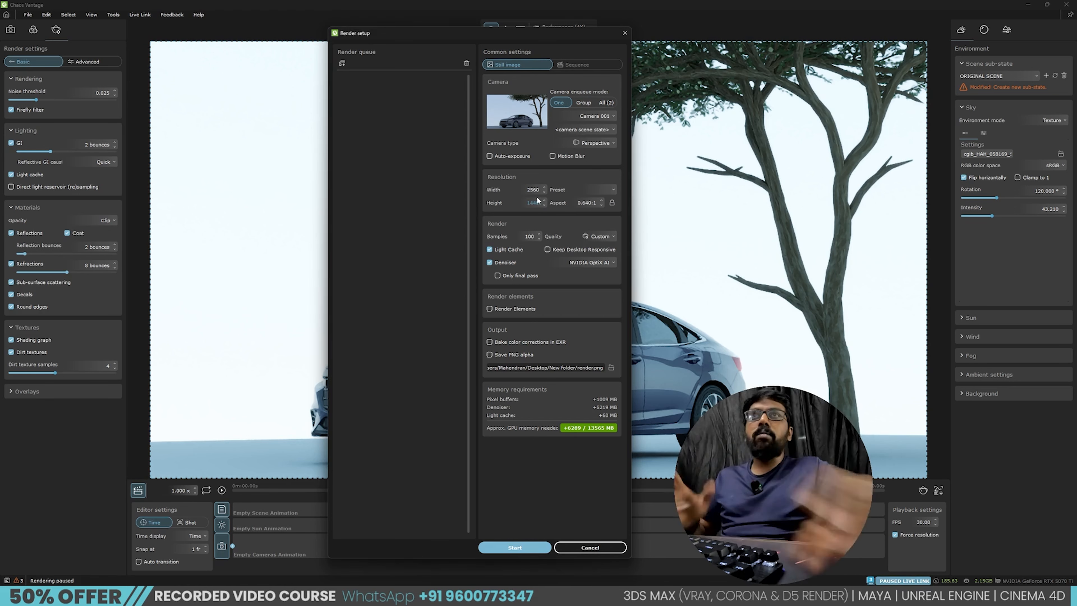
click(608, 193)
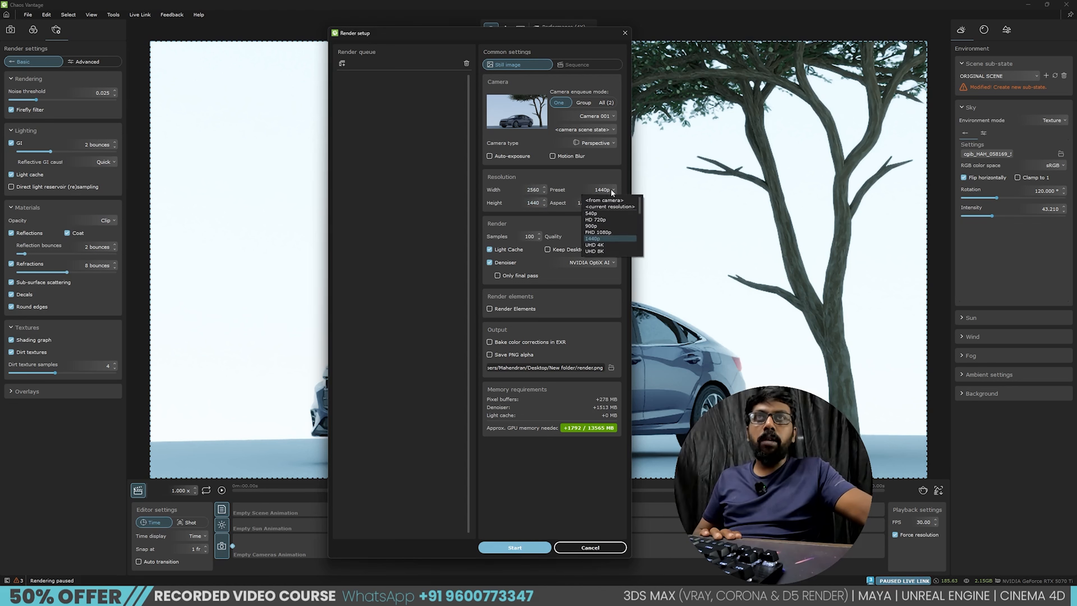
click(593, 183)
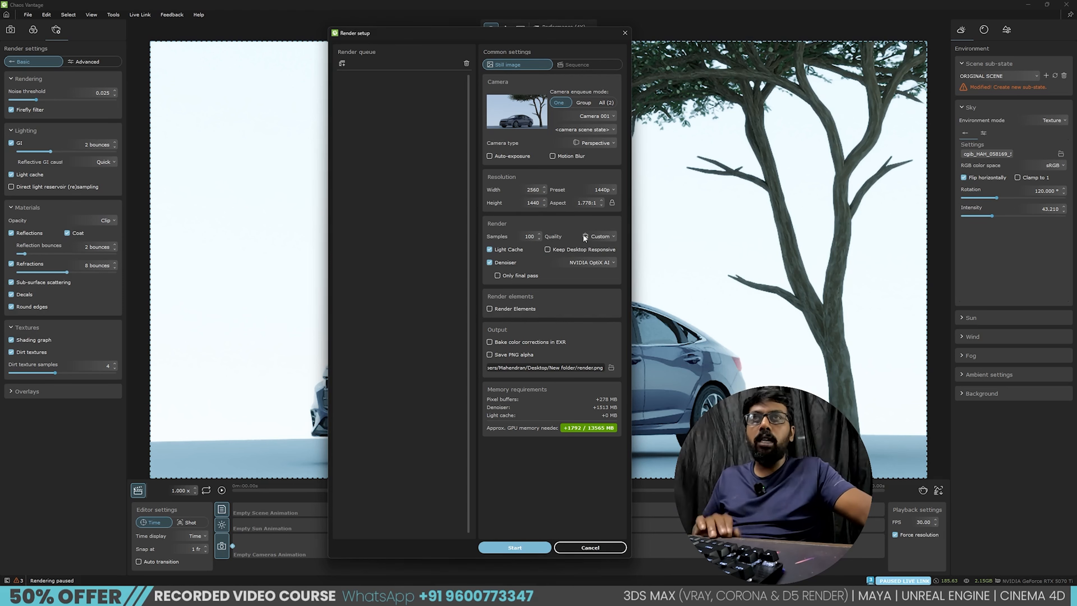
click(514, 547)
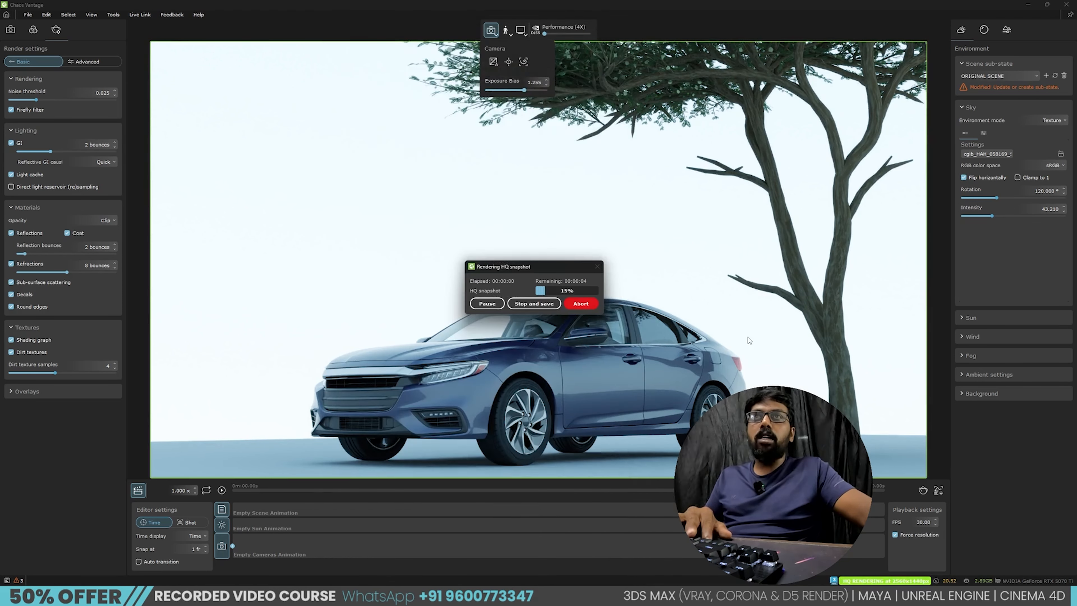